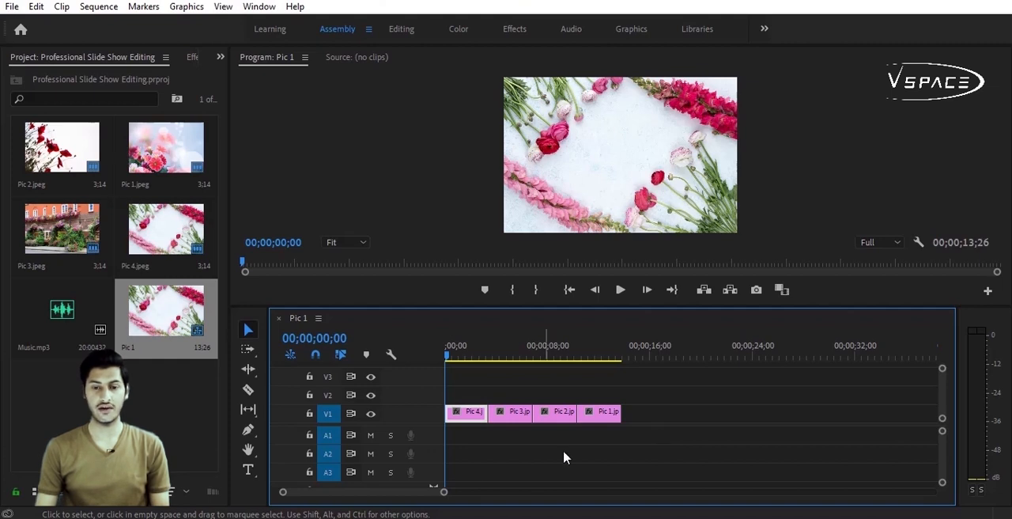
Step: Duplicate all four picture clips from track V1 onto track V2, directly above the originals
{"action": "left_click_drag", "start_coordinate": [441, 492], "coordinate": [434, 492]}
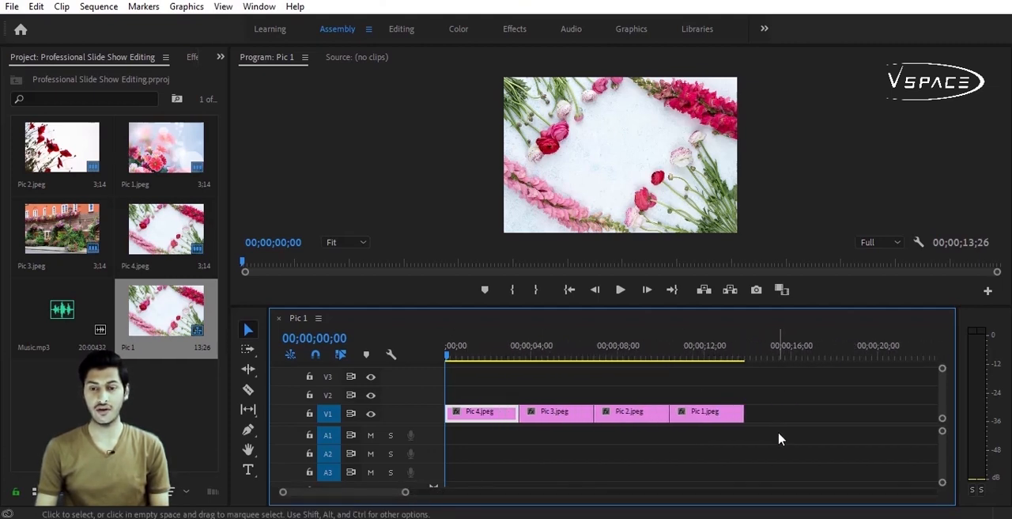
{"action": "left_click_drag", "start_coordinate": [765, 440], "coordinate": [457, 423]}
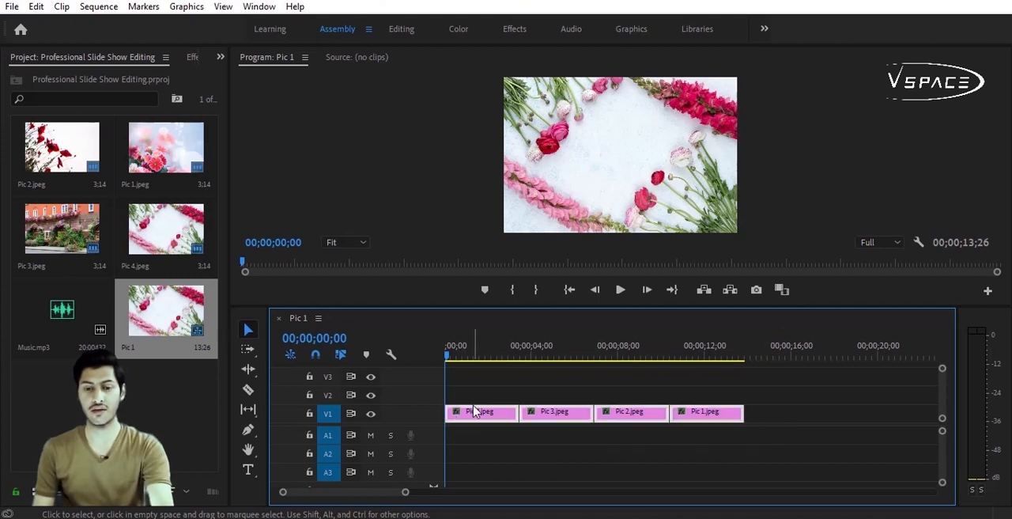
{"action": "left_click_drag", "start_coordinate": [474, 422], "coordinate": [471, 404]}
{"action": "left_click", "coordinate": [477, 355]}
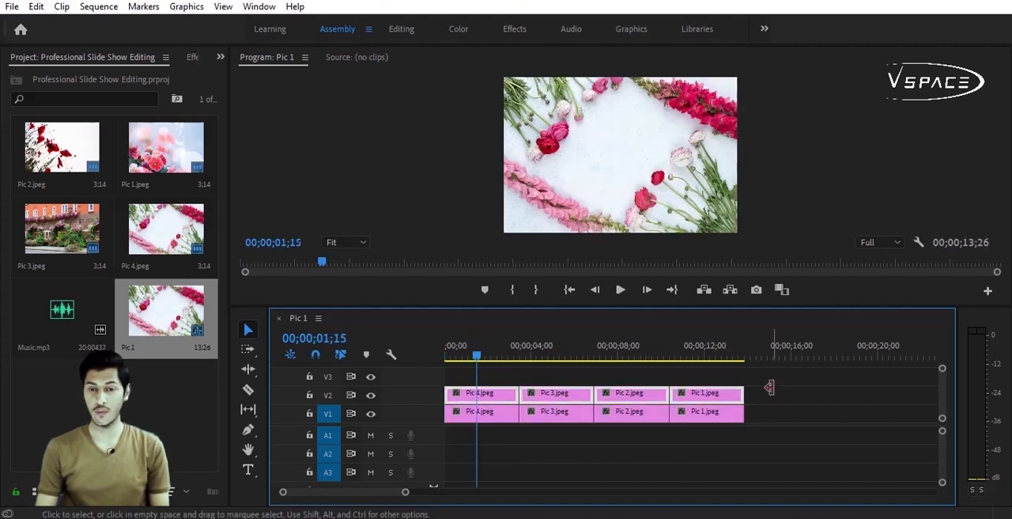
Step: Hide track V2 and lock it so that only the clips on V1 can be edited
{"action": "left_click_drag", "start_coordinate": [775, 420], "coordinate": [452, 427]}
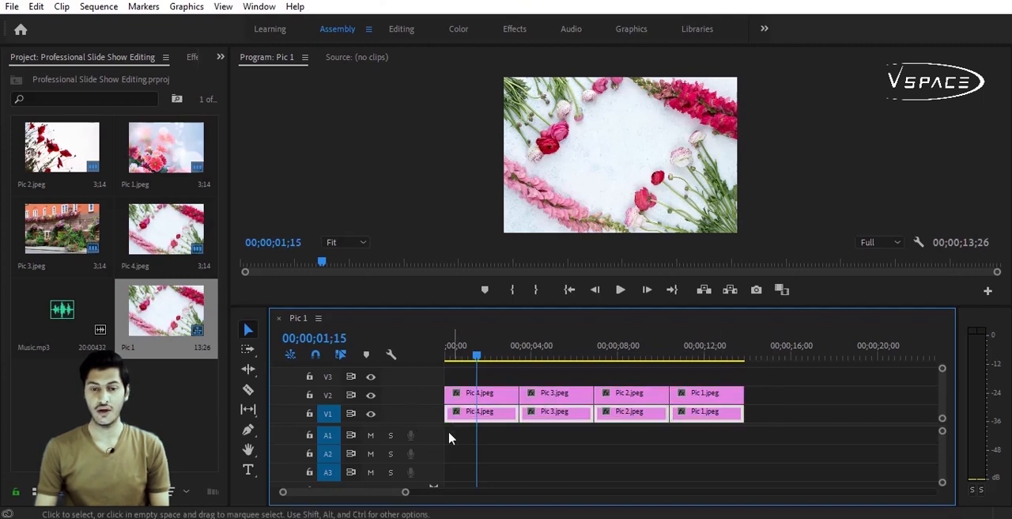
{"action": "left_click", "coordinate": [457, 439]}
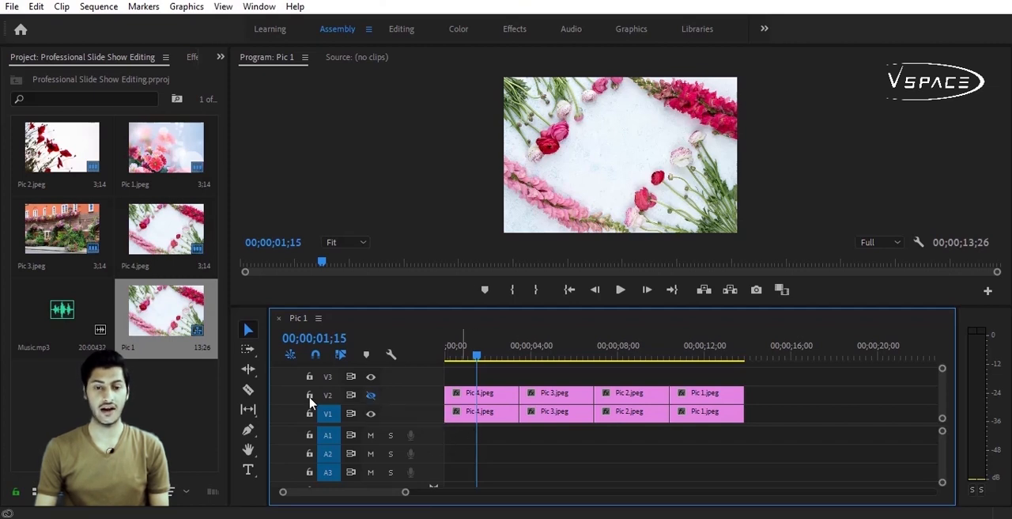
{"action": "left_click", "coordinate": [309, 395]}
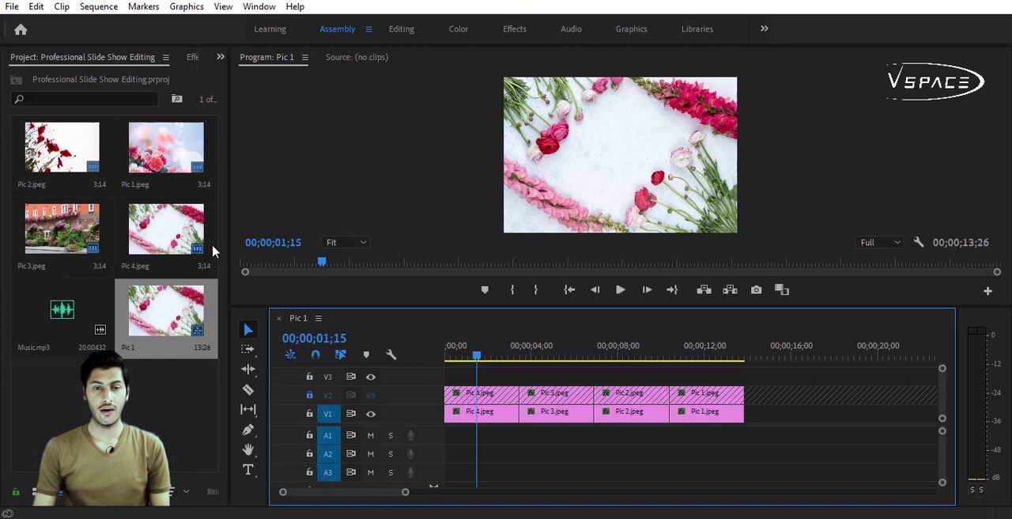
Step: Search the effects for "gau" and apply the Gaussian Blur video effect to the Pic 4 clip on V1
{"action": "left_click", "coordinate": [220, 58]}
{"action": "left_click", "coordinate": [245, 106]}
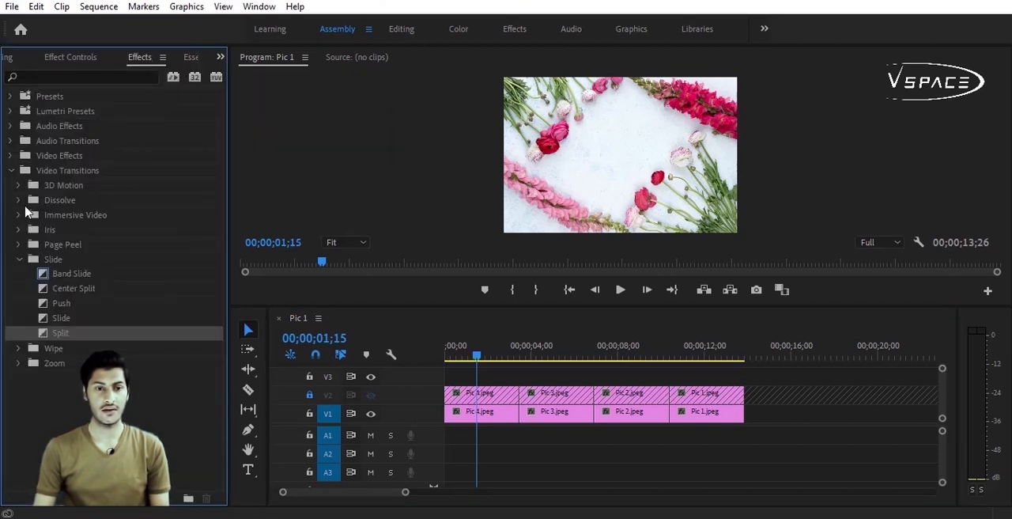
{"action": "left_click", "coordinate": [11, 170]}
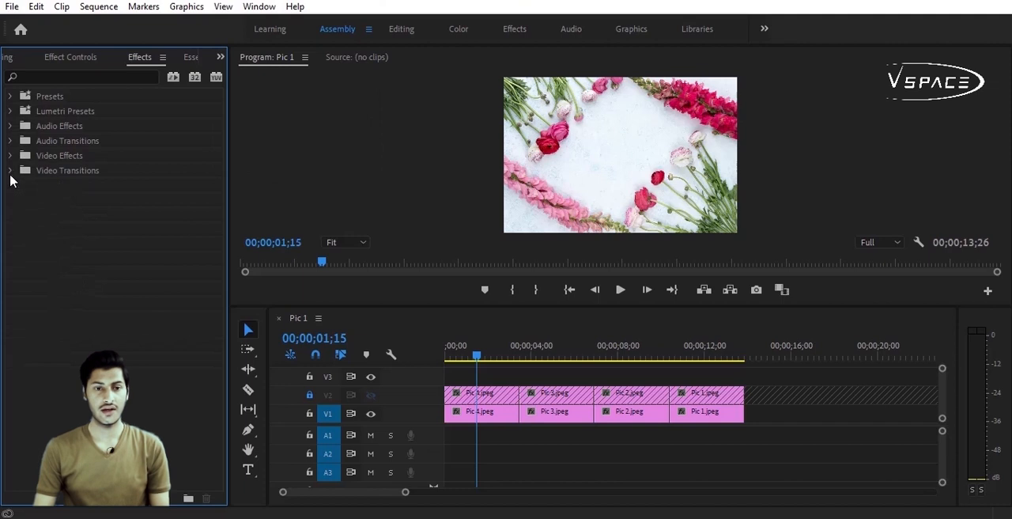
{"action": "left_click", "coordinate": [83, 77]}
{"action": "type", "text": "g"}
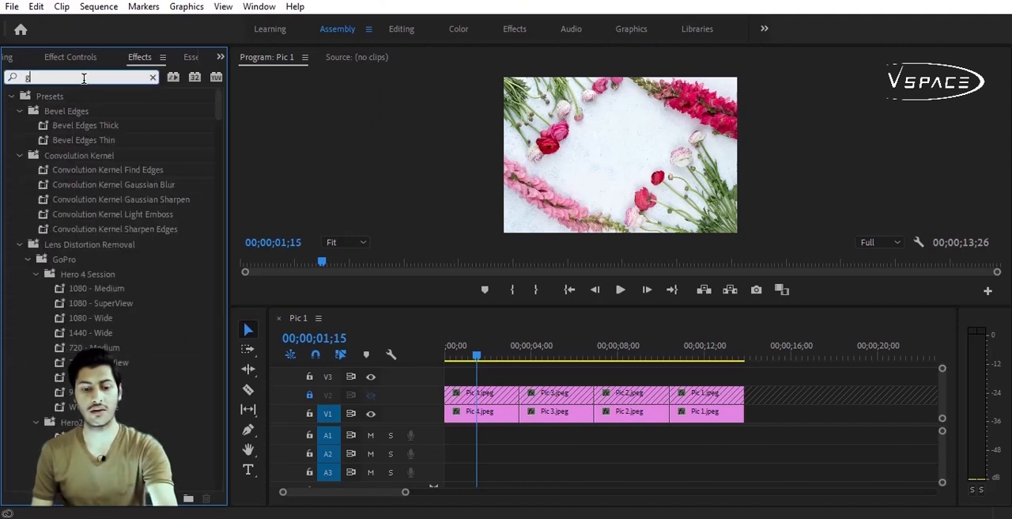
{"action": "type", "text": "au"}
{"action": "left_click_drag", "start_coordinate": [79, 229], "coordinate": [475, 412]}
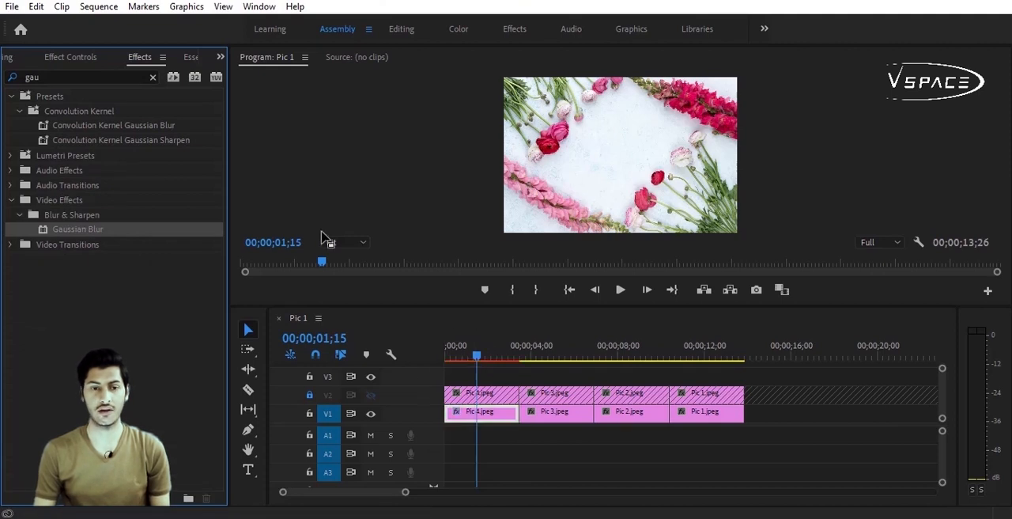
Step: Set the Gaussian Blur blurriness of the V1 Pic 4 clip to 83 and render the preview
{"action": "left_click", "coordinate": [88, 62]}
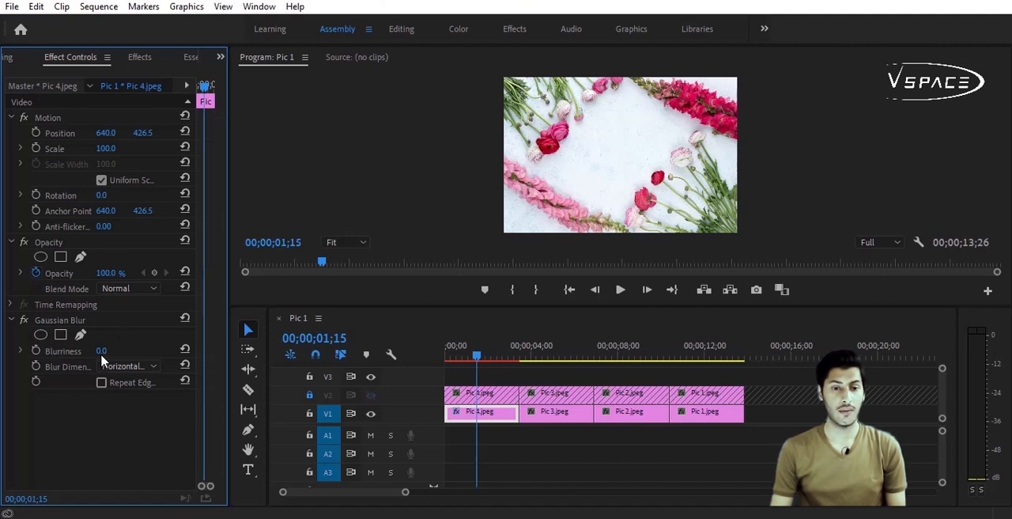
{"action": "left_click_drag", "start_coordinate": [101, 358], "coordinate": [165, 362]}
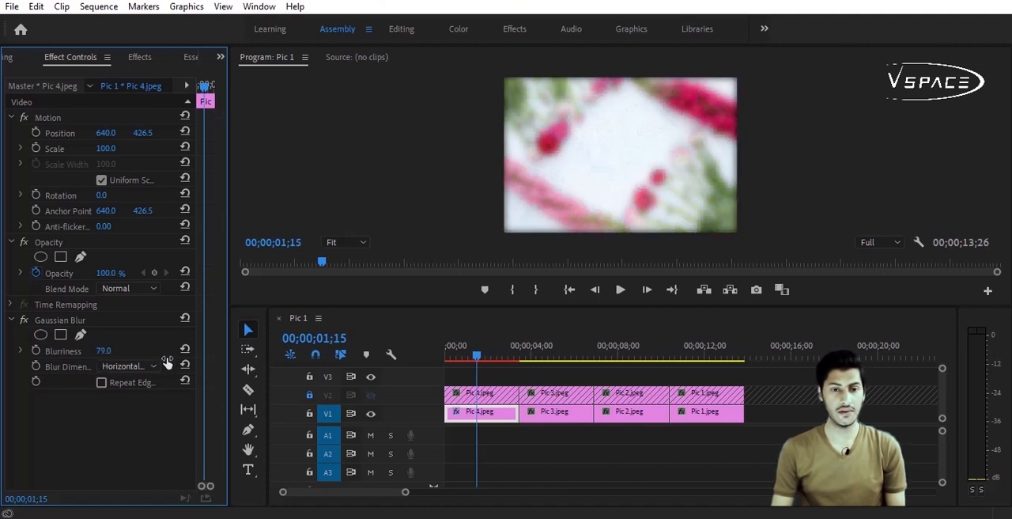
{"action": "key", "text": "Return"}
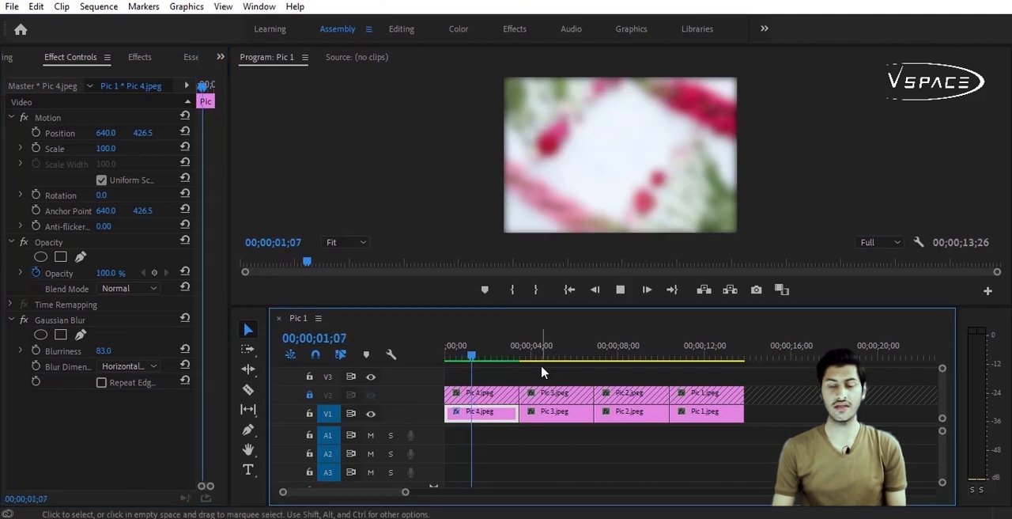
{"action": "key", "text": "space"}
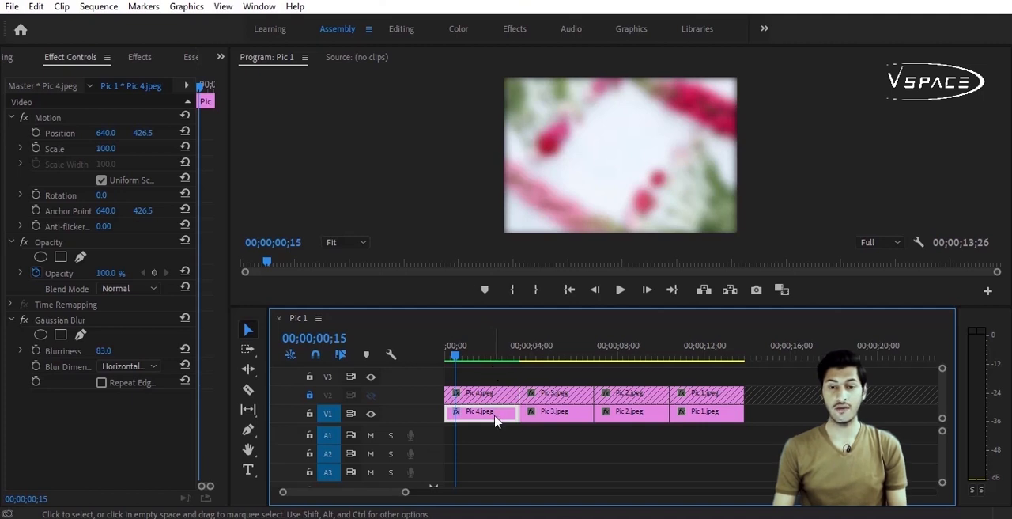
Step: Copy the blurred Pic 4 clip's attributes, including Gaussian Blur, onto the Pic 3, Pic 2 and Pic 1 clips on V1 and preview the sequence
{"action": "right_click", "coordinate": [495, 419]}
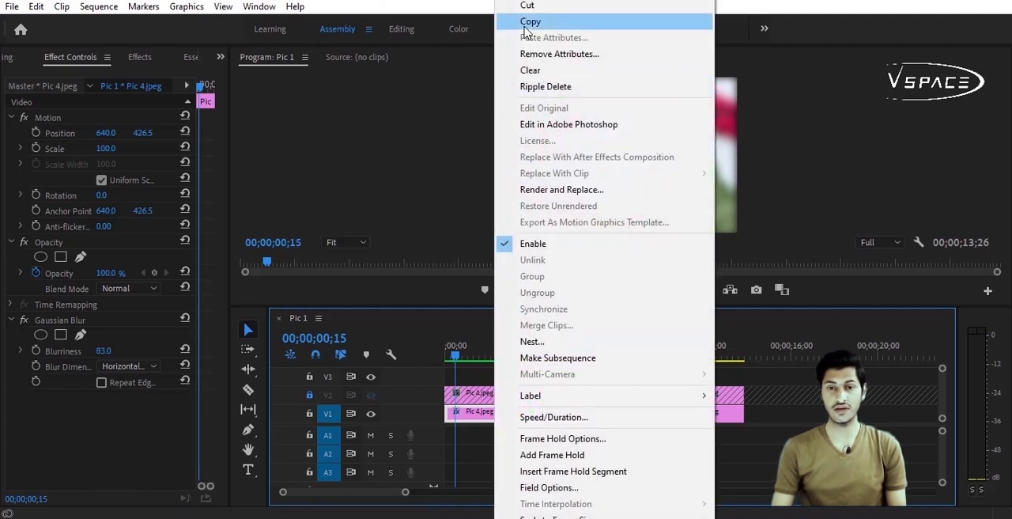
{"action": "left_click", "coordinate": [529, 21]}
{"action": "left_click_drag", "start_coordinate": [736, 437], "coordinate": [558, 424]}
{"action": "right_click", "coordinate": [558, 425]}
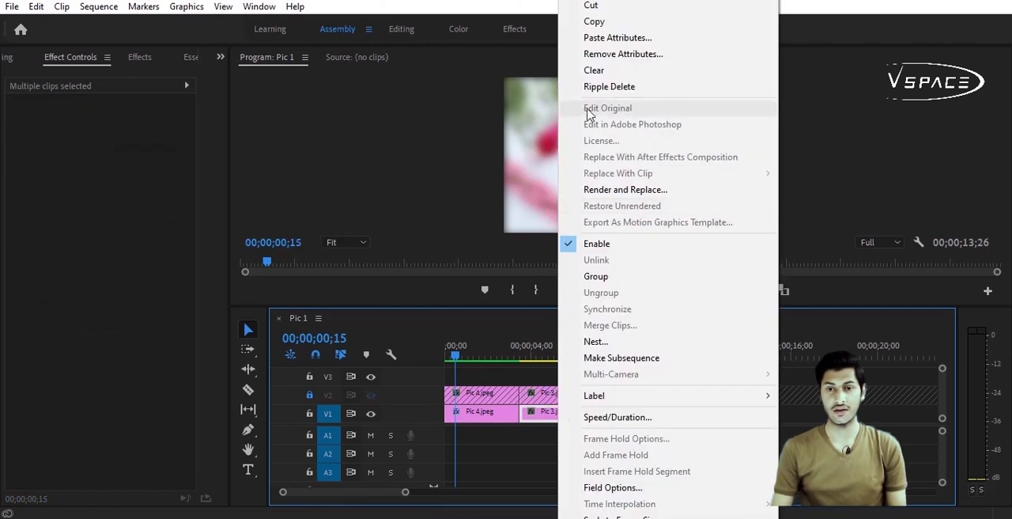
{"action": "left_click", "coordinate": [607, 35]}
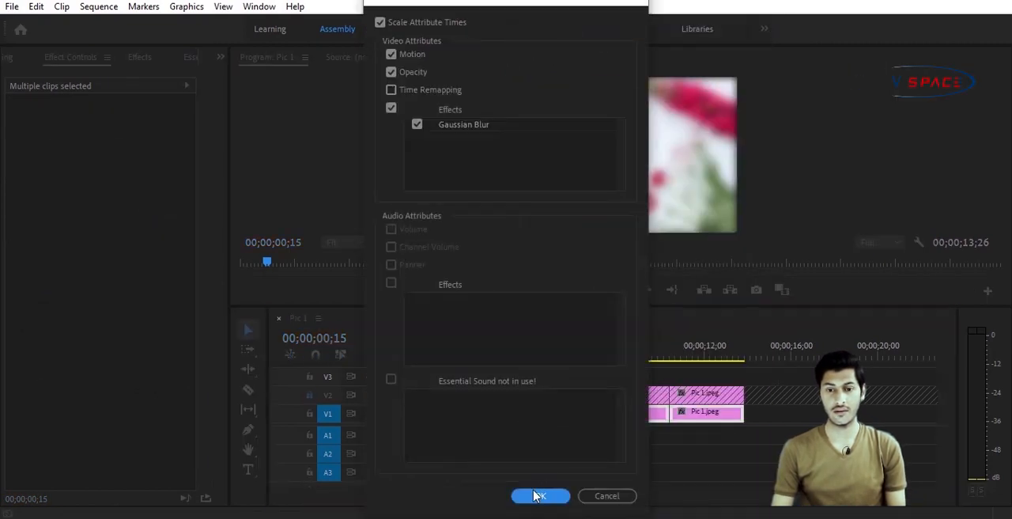
{"action": "left_click", "coordinate": [537, 495]}
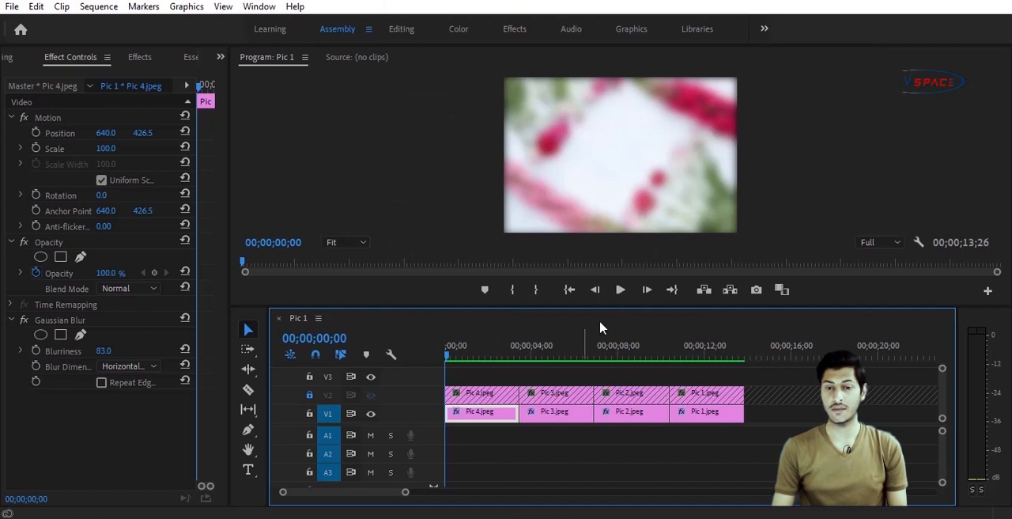
{"action": "left_click", "coordinate": [619, 289]}
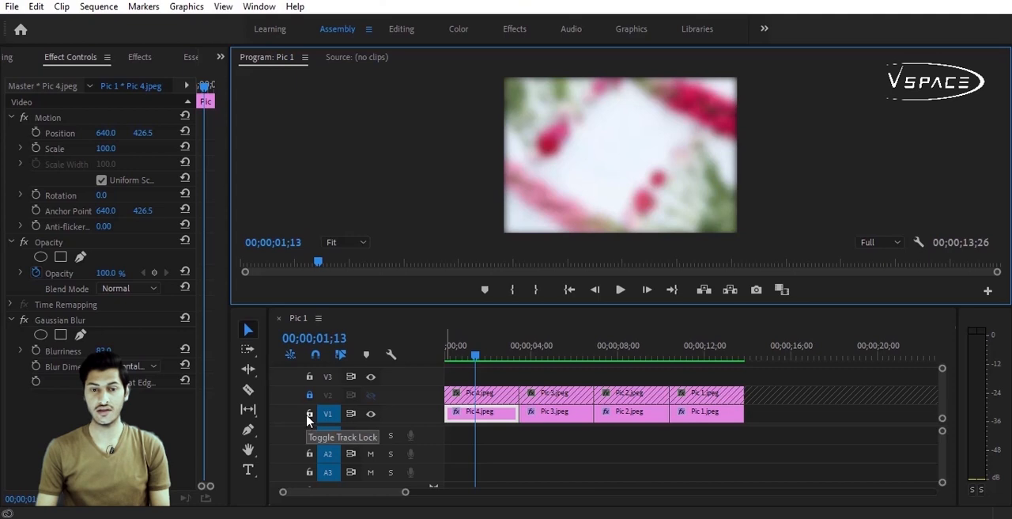
Step: Lock track V1 and make track V2 unlocked and visible again
{"action": "left_click", "coordinate": [309, 414]}
{"action": "left_click", "coordinate": [309, 395]}
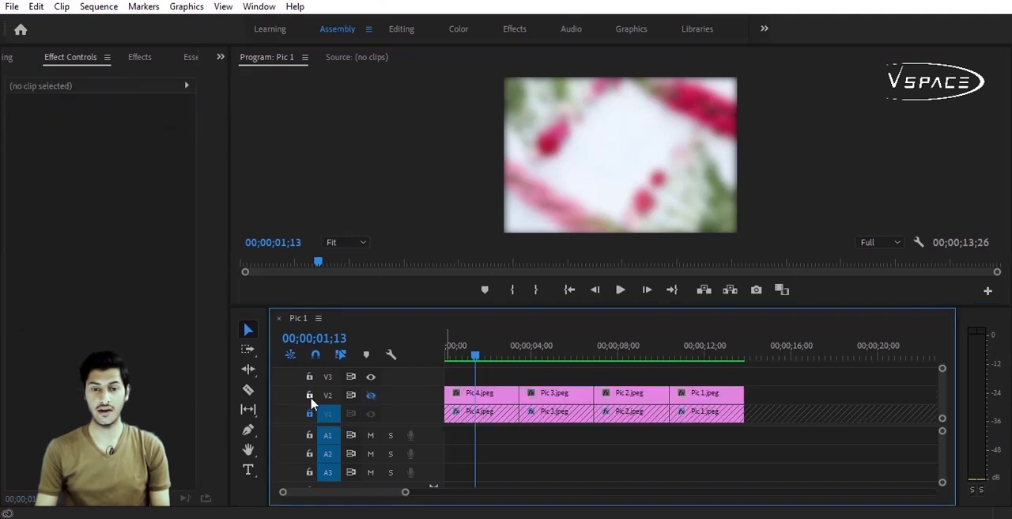
{"action": "left_click", "coordinate": [369, 398]}
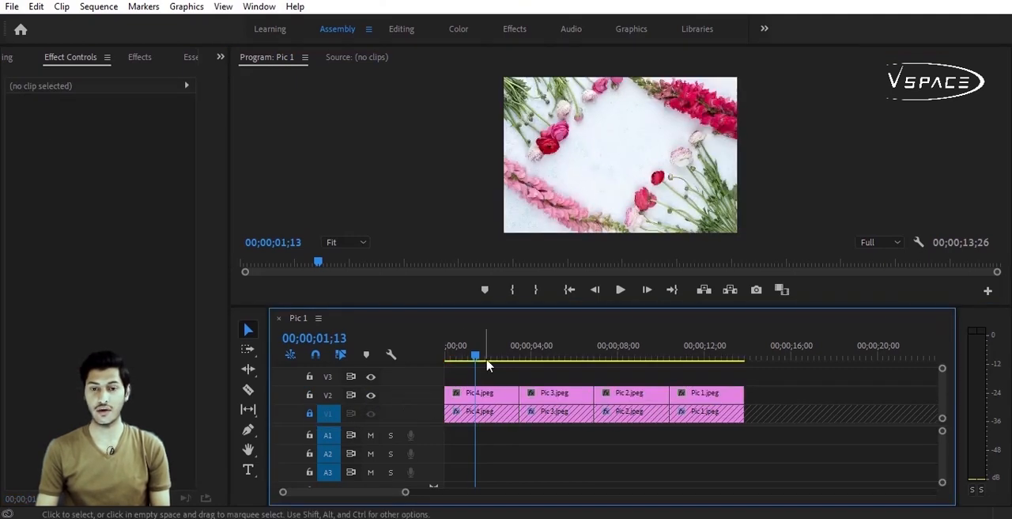
Step: Scale the Pic 4 clip on V2 to 63 and set a scale keyframe at the clip's start
{"action": "left_click", "coordinate": [503, 390]}
{"action": "left_click_drag", "start_coordinate": [477, 354], "coordinate": [417, 367]}
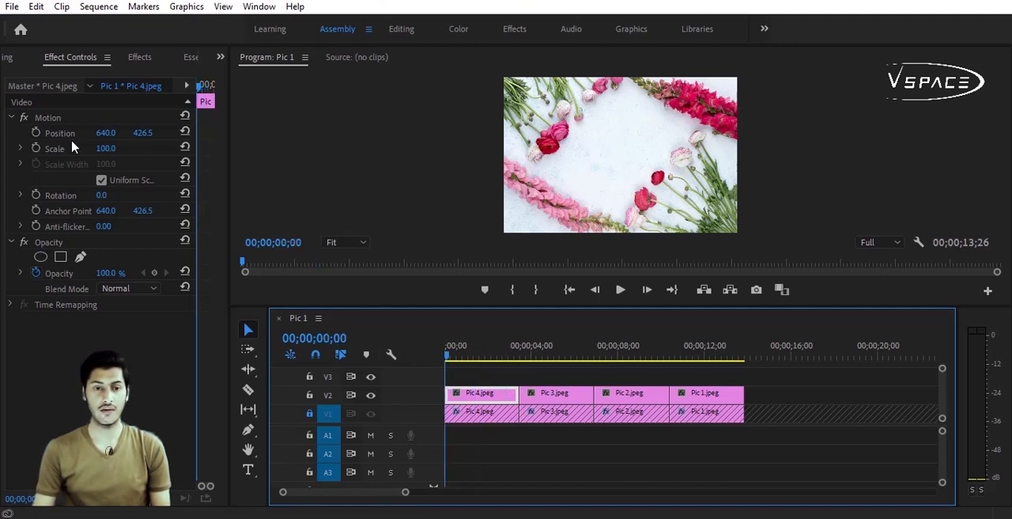
{"action": "left_click_drag", "start_coordinate": [230, 139], "coordinate": [282, 147]}
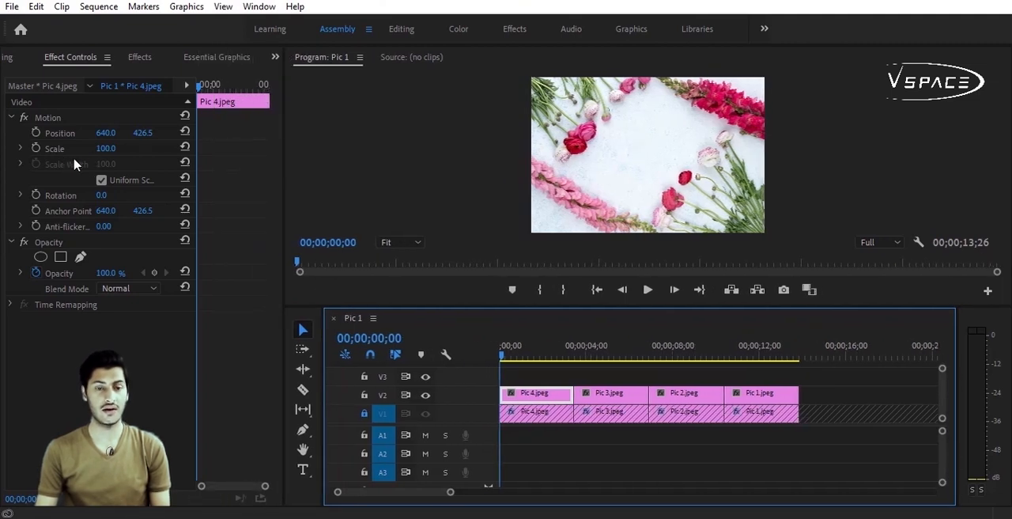
{"action": "left_click_drag", "start_coordinate": [106, 155], "coordinate": [74, 153]}
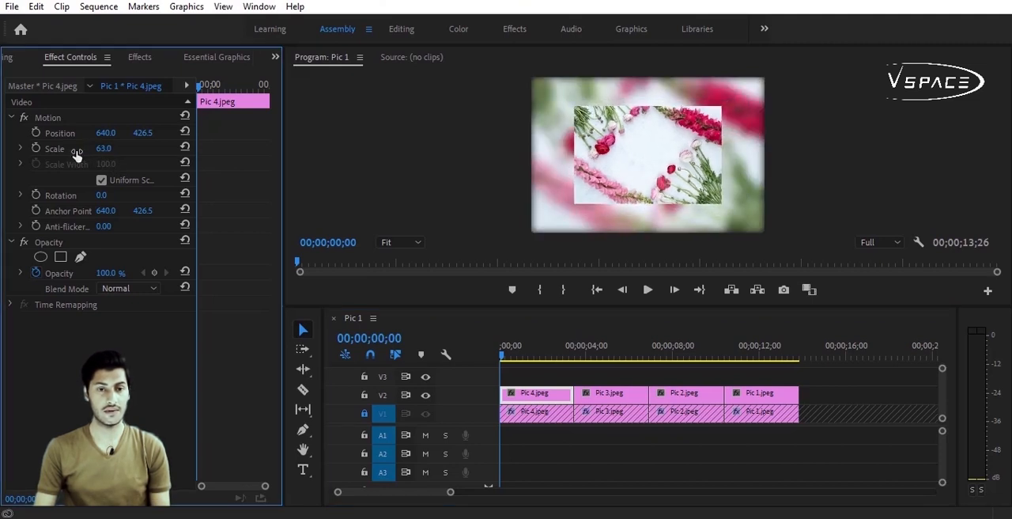
{"action": "left_click", "coordinate": [35, 149]}
Step: Add a second scale keyframe of 74 to the V2 Pic 4 clip, place it at the clip's end, and preview the zoom
{"action": "left_click_drag", "start_coordinate": [198, 85], "coordinate": [241, 100]}
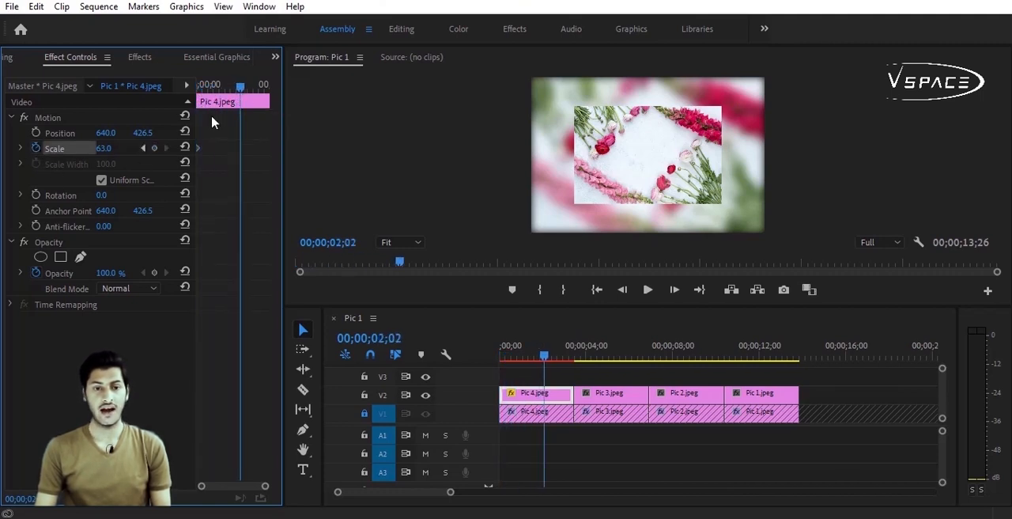
{"action": "left_click_drag", "start_coordinate": [101, 154], "coordinate": [111, 154]}
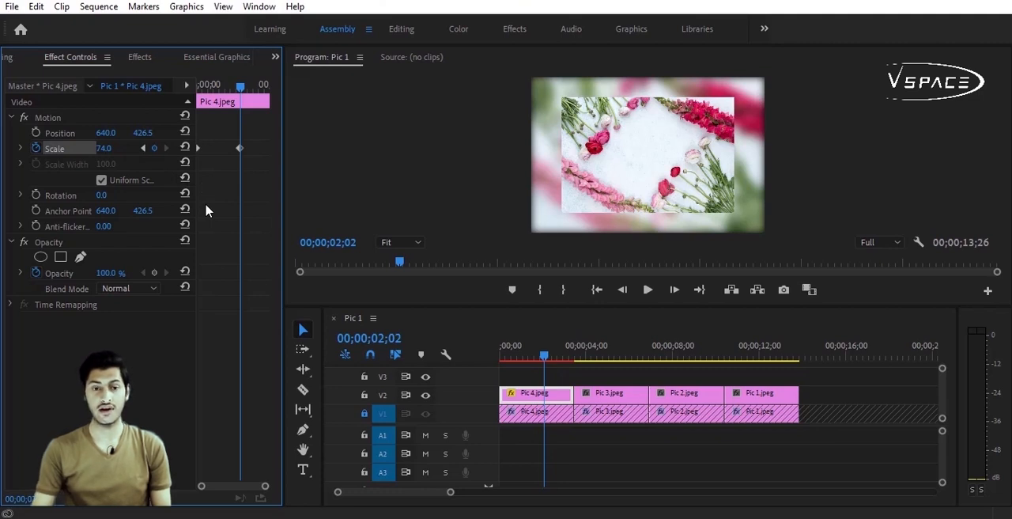
{"action": "left_click_drag", "start_coordinate": [231, 128], "coordinate": [243, 158]}
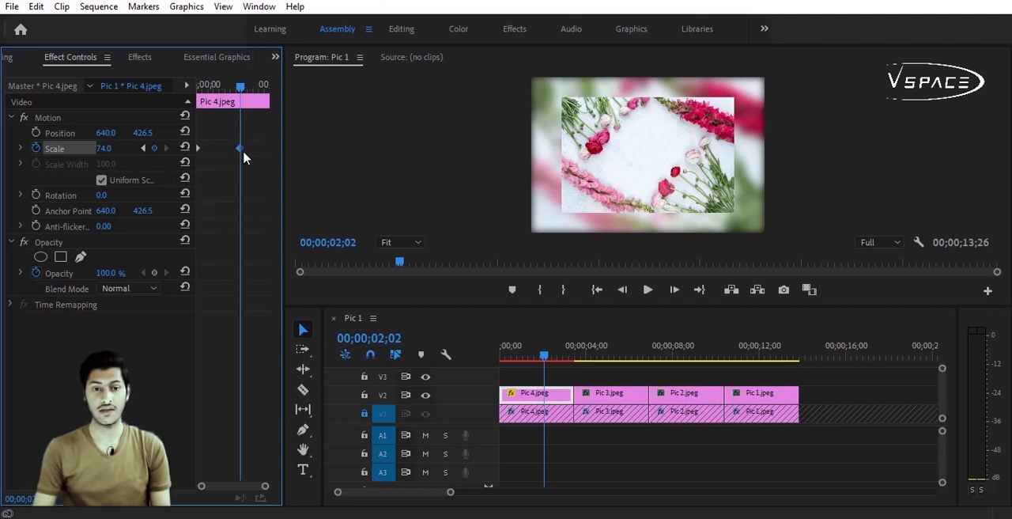
{"action": "left_click_drag", "start_coordinate": [242, 150], "coordinate": [279, 153]}
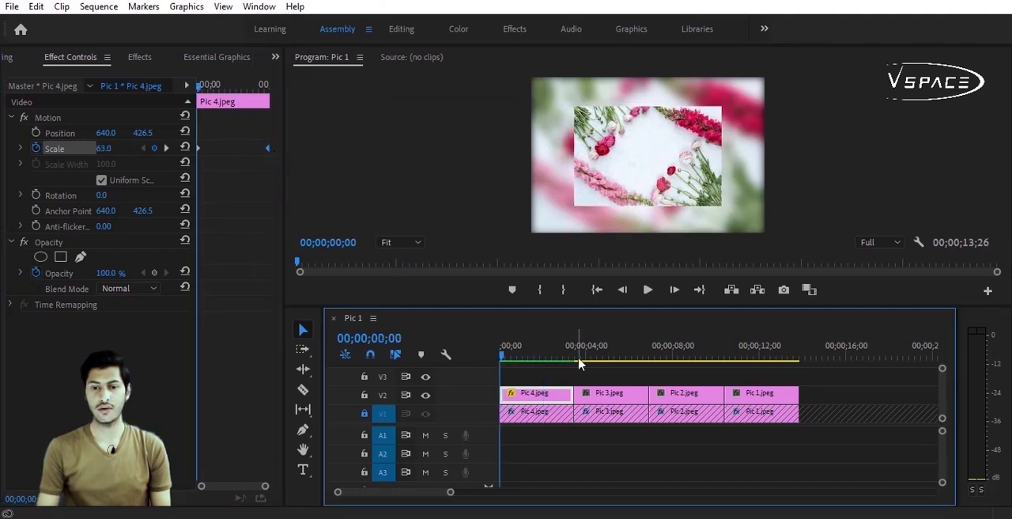
{"action": "left_click", "coordinate": [648, 291]}
{"action": "left_click_drag", "start_coordinate": [576, 346], "coordinate": [464, 359]}
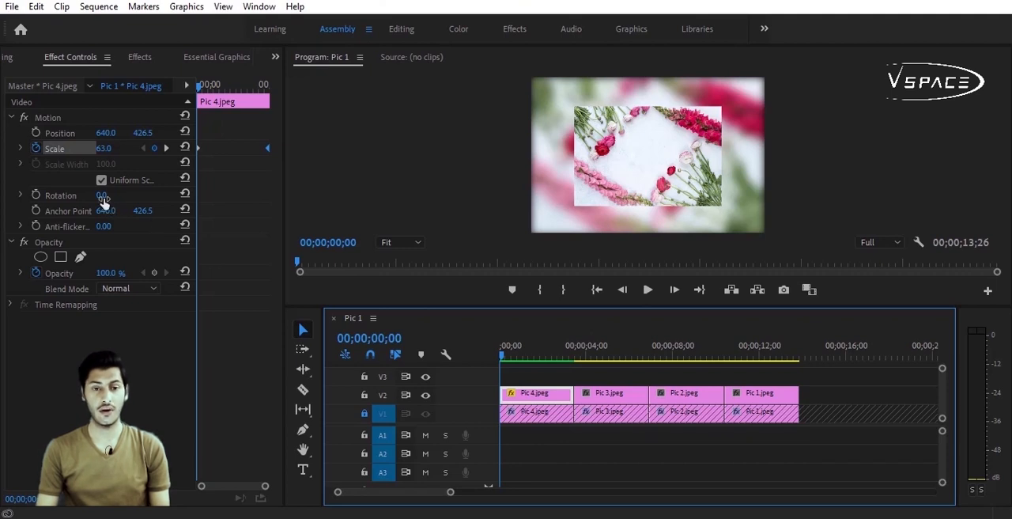
Step: Animate the V2 Pic 4 clip's rotation with keyframes from -7° at its start to 4° at its end, and preview the motion
{"action": "left_click_drag", "start_coordinate": [104, 199], "coordinate": [121, 195]}
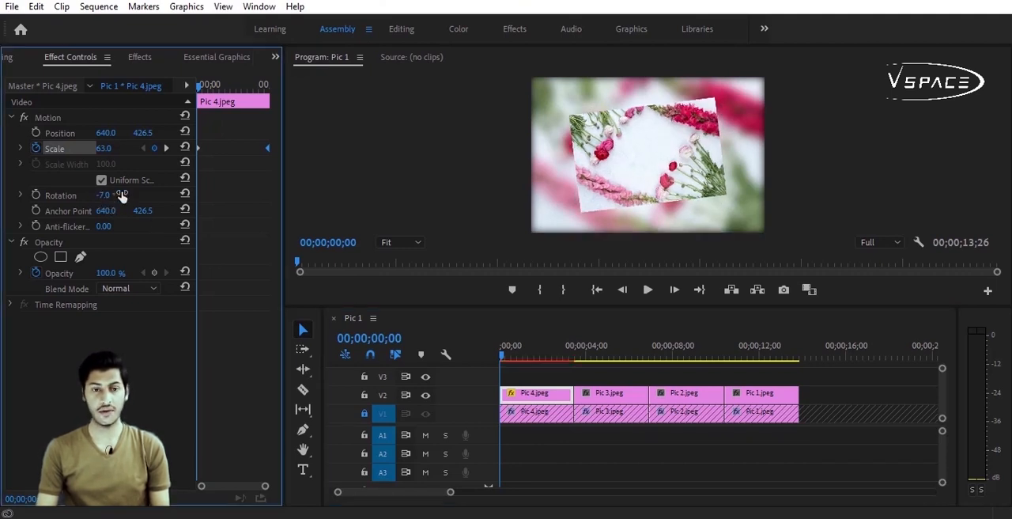
{"action": "left_click", "coordinate": [34, 203]}
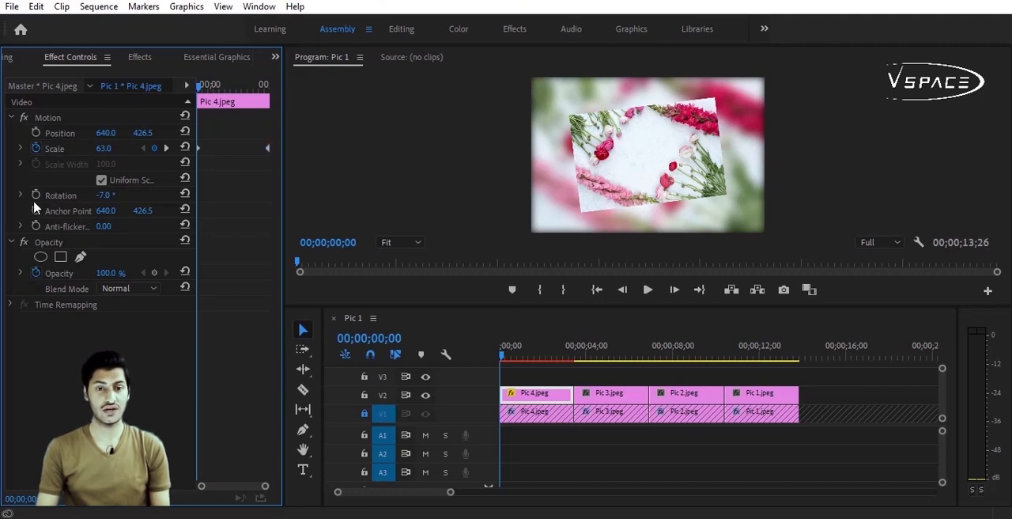
{"action": "left_click", "coordinate": [238, 87]}
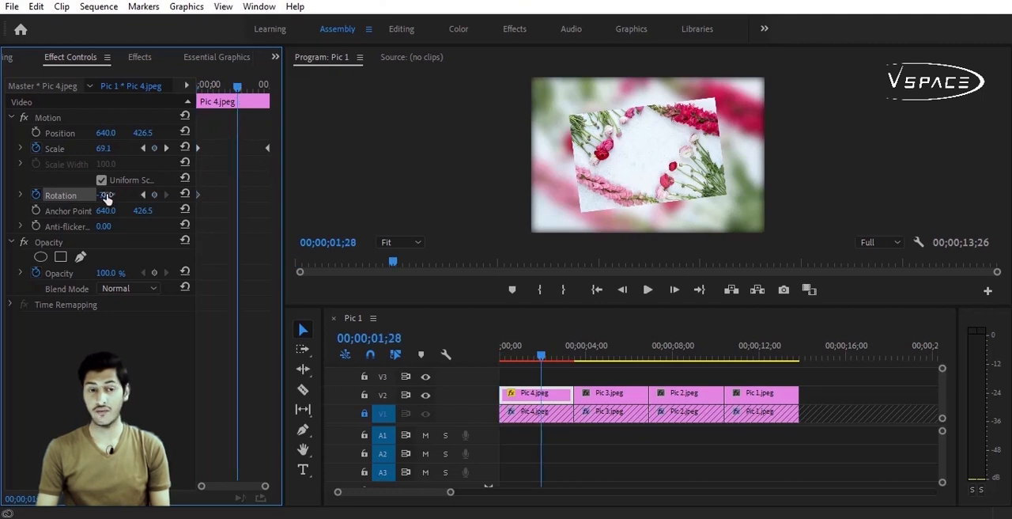
{"action": "left_click_drag", "start_coordinate": [106, 197], "coordinate": [121, 196]}
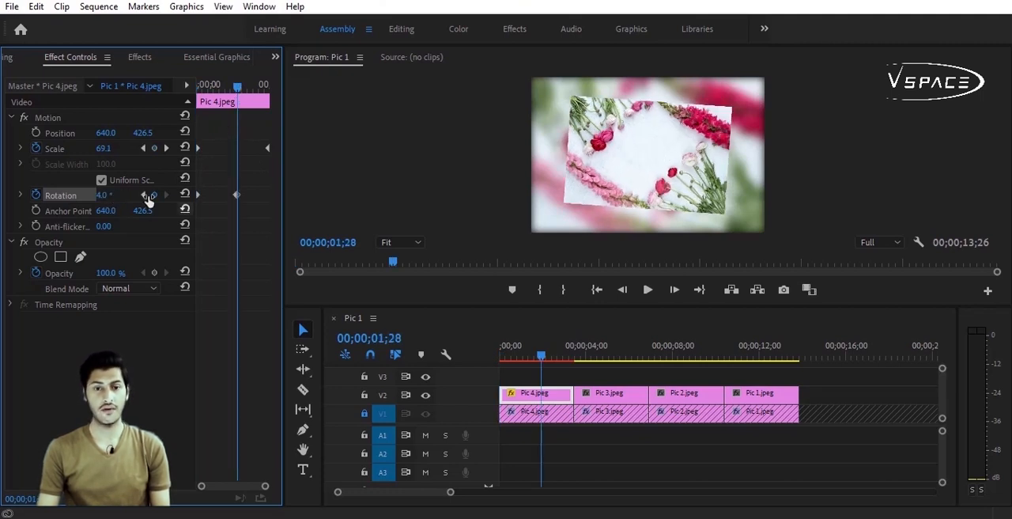
{"action": "left_click_drag", "start_coordinate": [218, 166], "coordinate": [271, 206]}
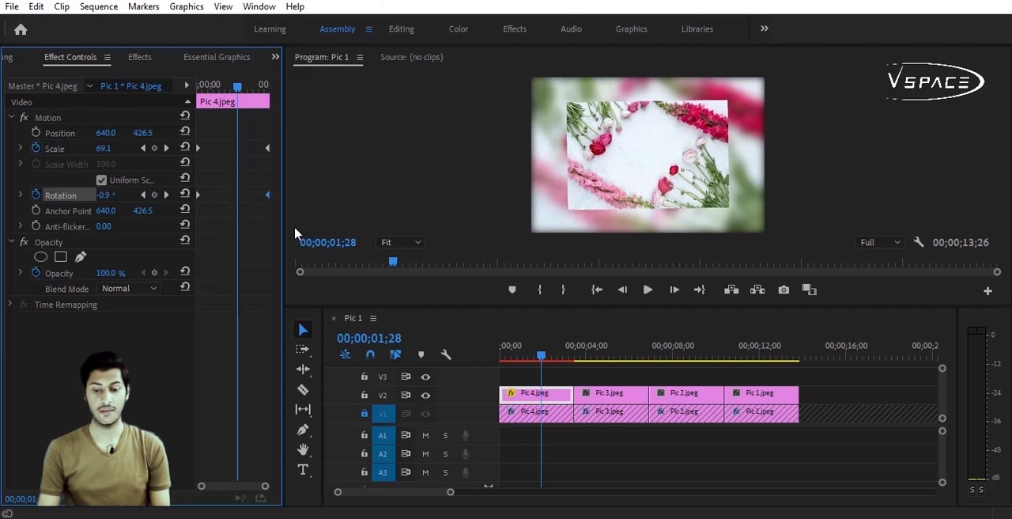
{"action": "left_click", "coordinate": [650, 290]}
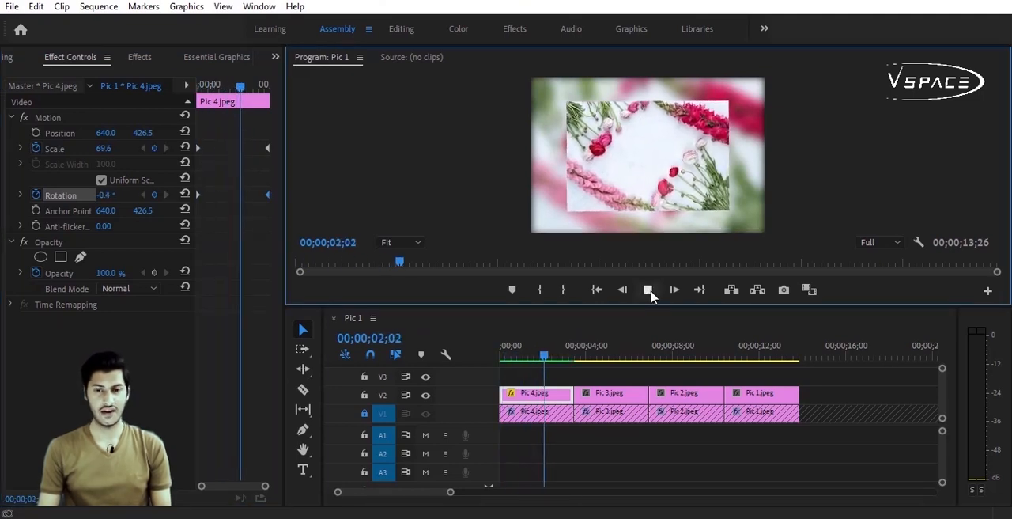
Step: Find the Radial Shadow effect, apply it to the Pic 4 clip on V2, and return the playhead to the clip's start
{"action": "left_click", "coordinate": [559, 487]}
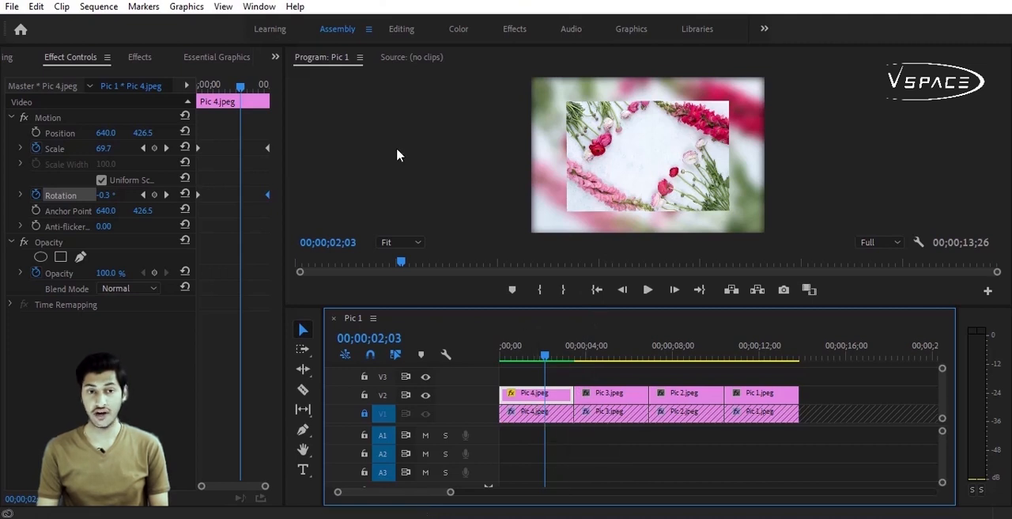
{"action": "left_click", "coordinate": [140, 58]}
{"action": "left_click", "coordinate": [87, 76]}
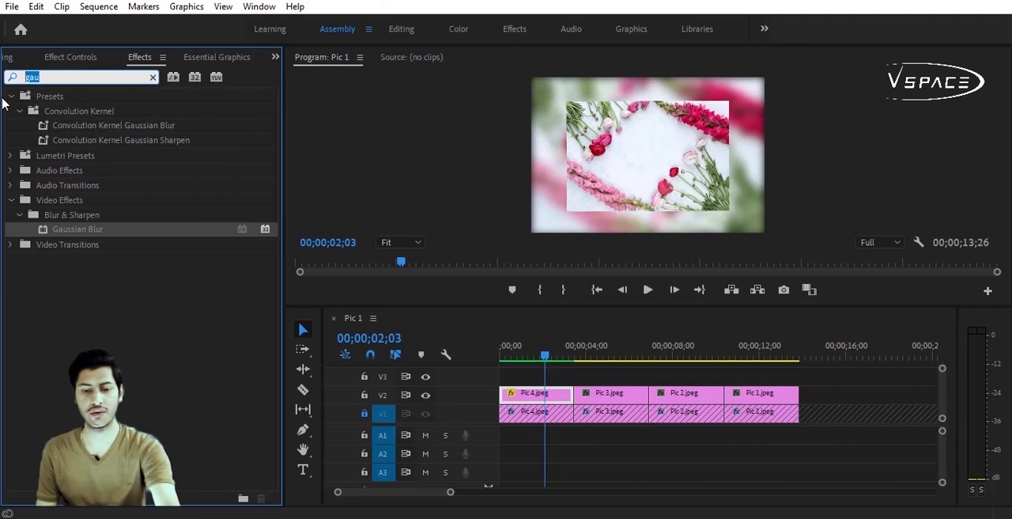
{"action": "type", "text": "shad"}
{"action": "left_click", "coordinate": [88, 230]}
{"action": "left_click_drag", "start_coordinate": [87, 233], "coordinate": [528, 393]}
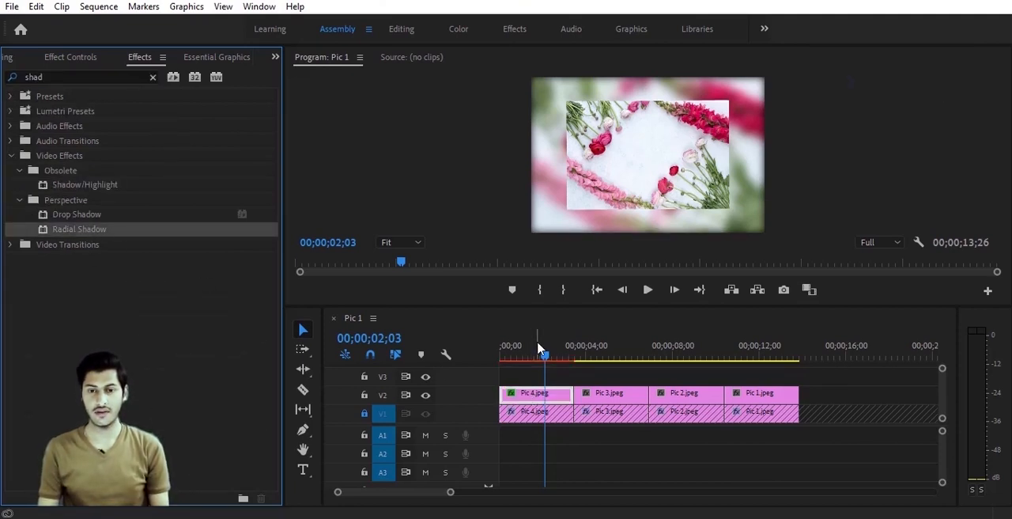
{"action": "left_click_drag", "start_coordinate": [538, 347], "coordinate": [500, 346]}
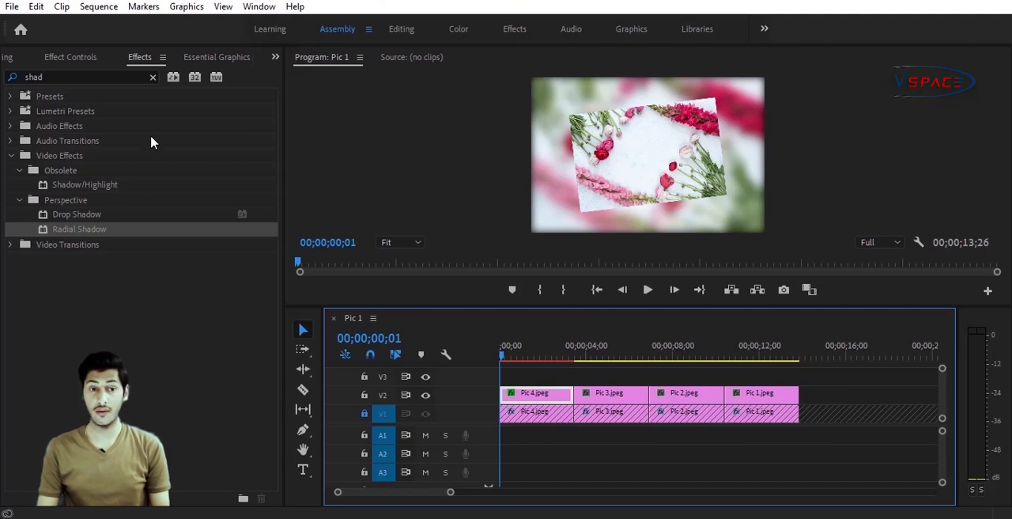
Step: Set the Radial Shadow color to white (FFFFFF) and enable Resize Layer on the V2 Pic 4 clip
{"action": "left_click", "coordinate": [70, 57]}
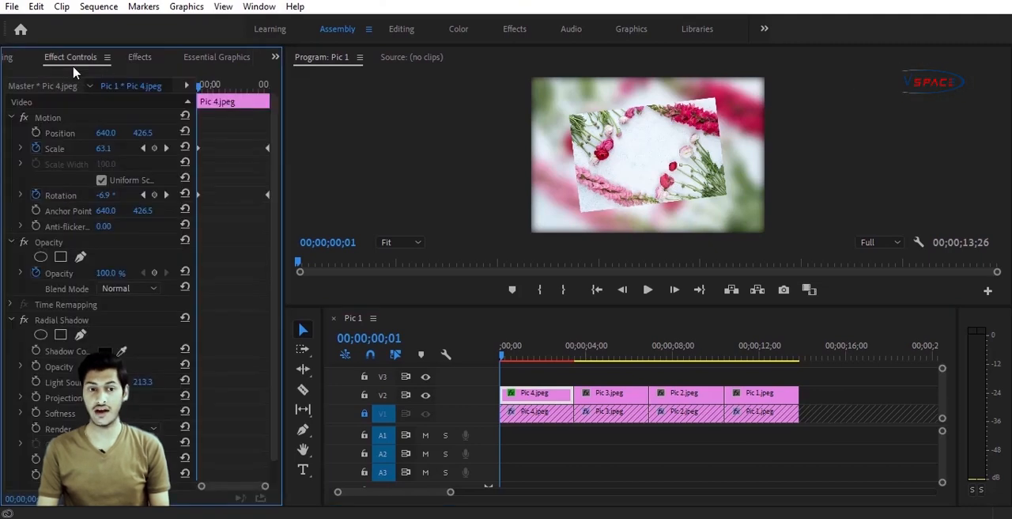
{"action": "left_click", "coordinate": [106, 351]}
{"action": "left_click_drag", "start_coordinate": [353, 340], "coordinate": [339, 382]}
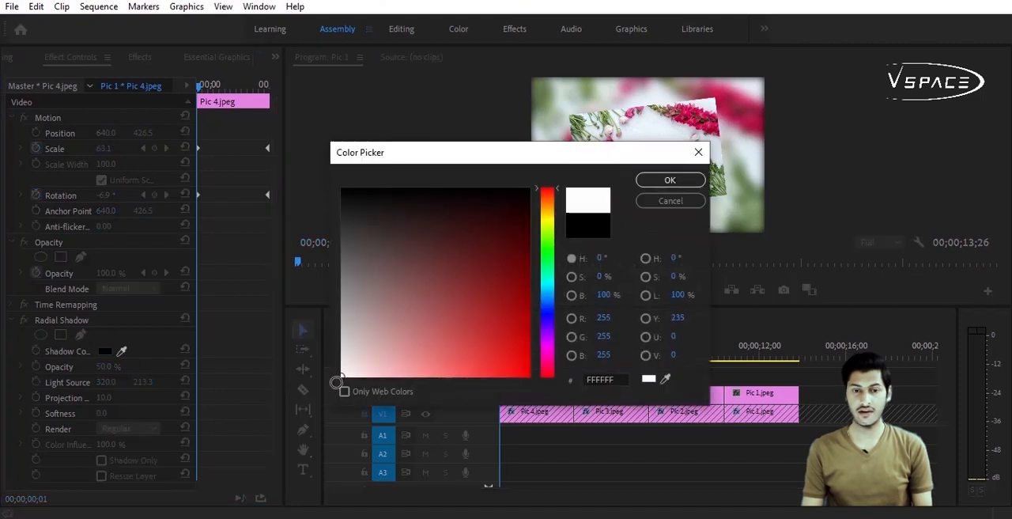
{"action": "left_click", "coordinate": [648, 185]}
{"action": "scroll", "coordinate": [103, 465], "scroll_direction": "down", "scroll_amount": 1}
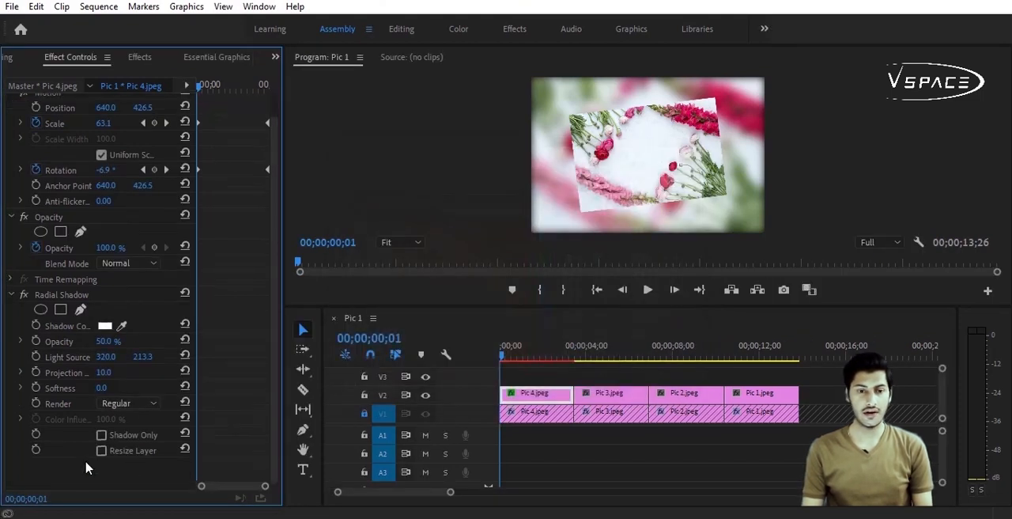
{"action": "left_click", "coordinate": [102, 451]}
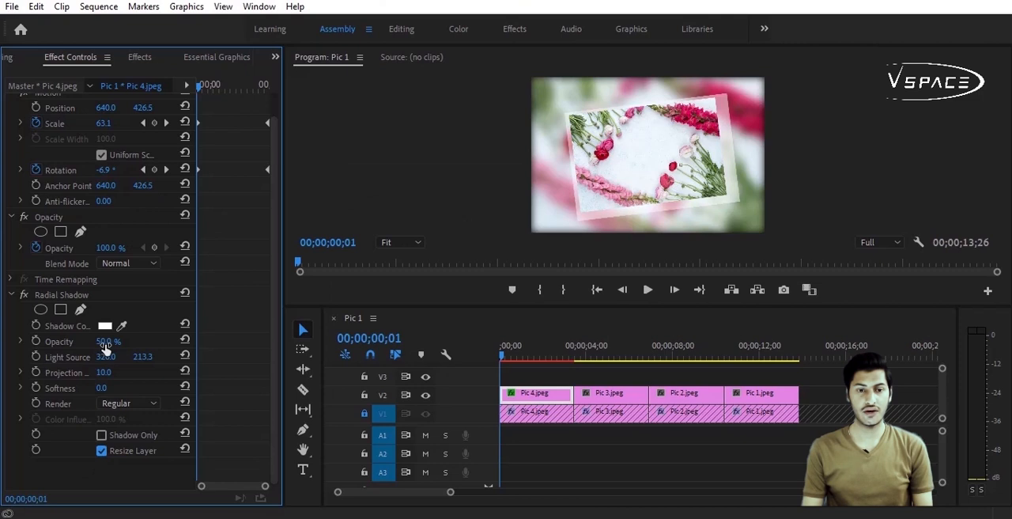
Step: Set the Radial Shadow's opacity to 100%, projection distance to 3 and vertical light source to 402.3 to form an even white border
{"action": "left_click_drag", "start_coordinate": [106, 348], "coordinate": [181, 350]}
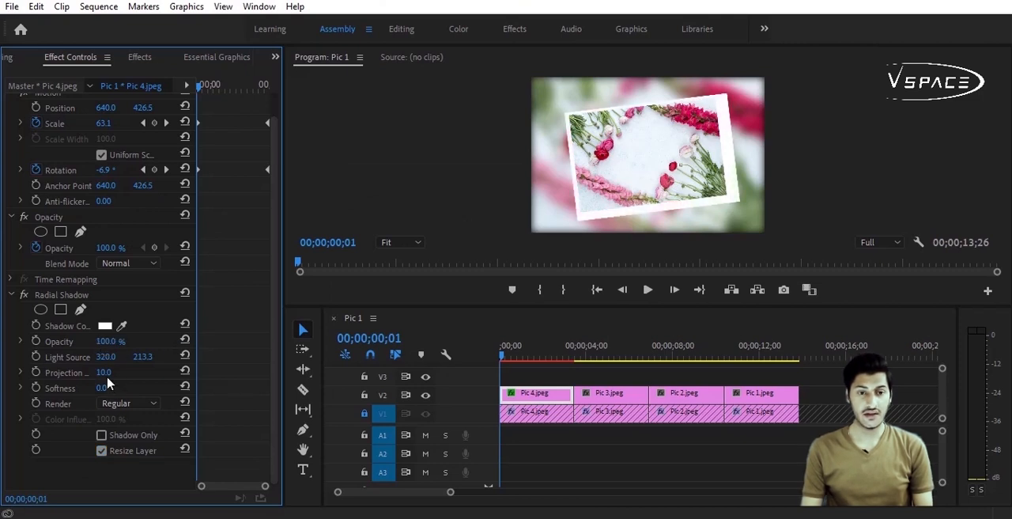
{"action": "left_click_drag", "start_coordinate": [105, 381], "coordinate": [102, 377]}
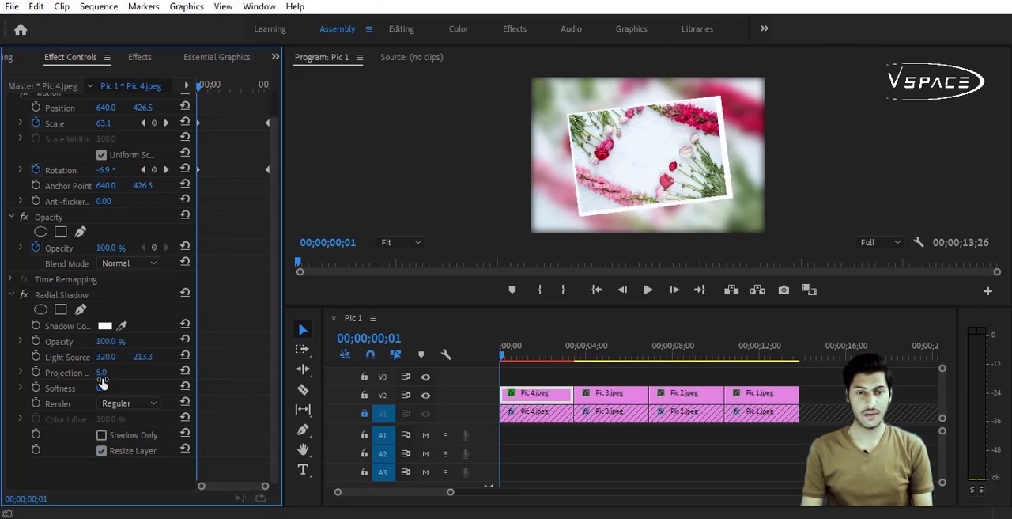
{"action": "left_click_drag", "start_coordinate": [583, 309], "coordinate": [580, 390]}
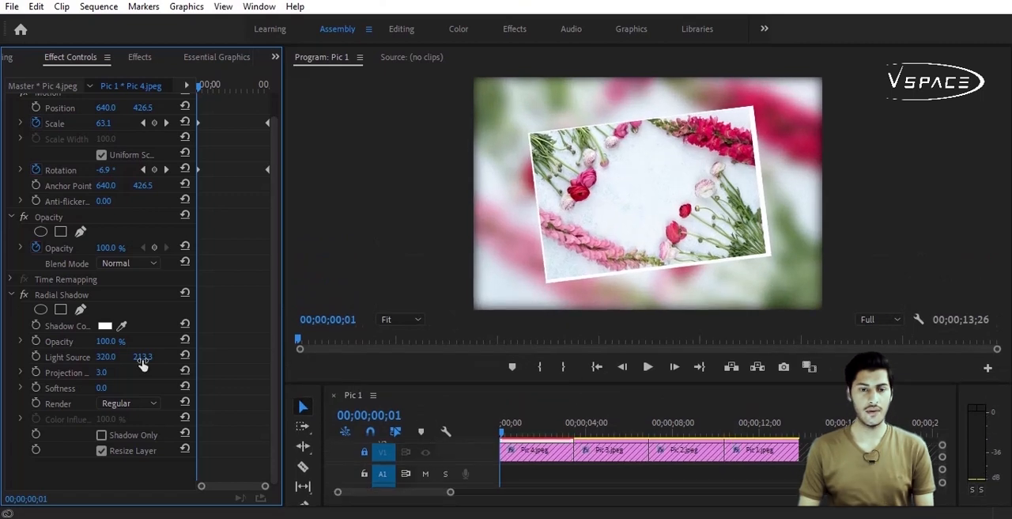
{"action": "left_click_drag", "start_coordinate": [143, 361], "coordinate": [290, 359]}
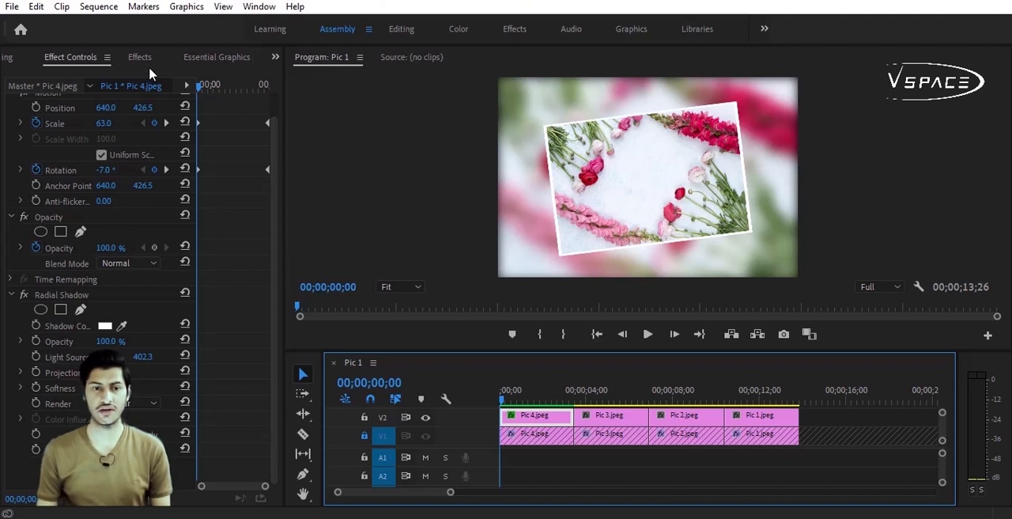
Step: Search the effects for 3d and apply Basic 3D to the Pic 4 clip on V2
{"action": "left_click", "coordinate": [140, 57]}
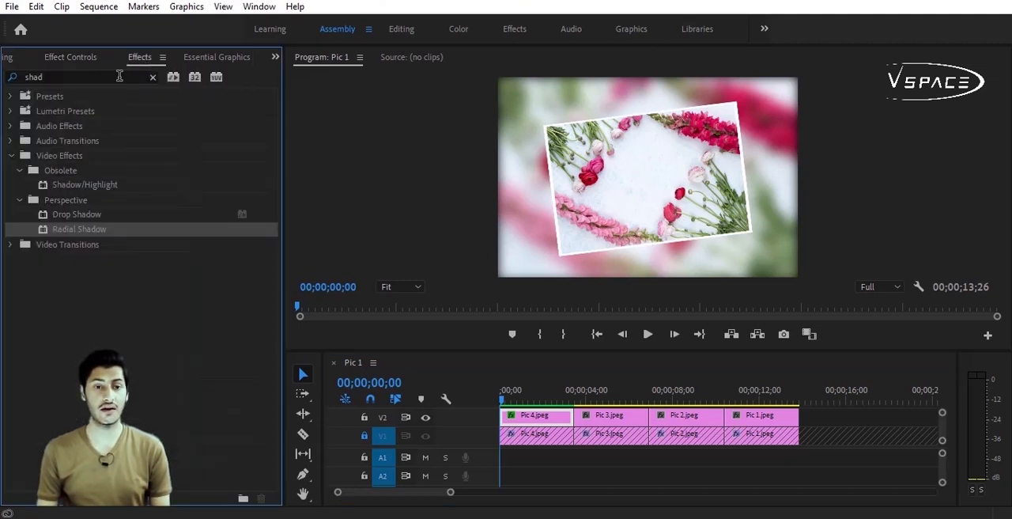
{"action": "left_click_drag", "start_coordinate": [47, 77], "coordinate": [4, 71]}
{"action": "type", "text": "3d"}
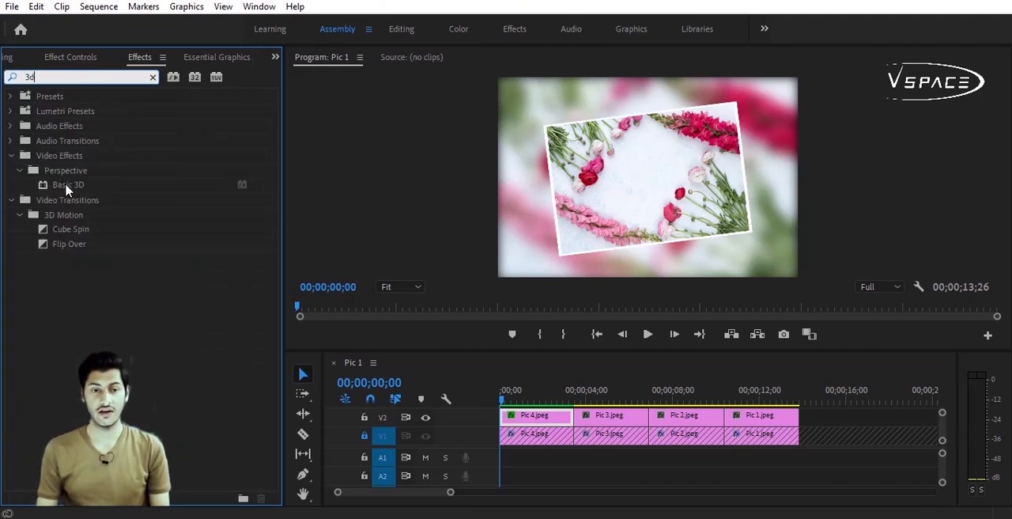
{"action": "left_click_drag", "start_coordinate": [65, 185], "coordinate": [513, 416]}
{"action": "left_click", "coordinate": [524, 393]}
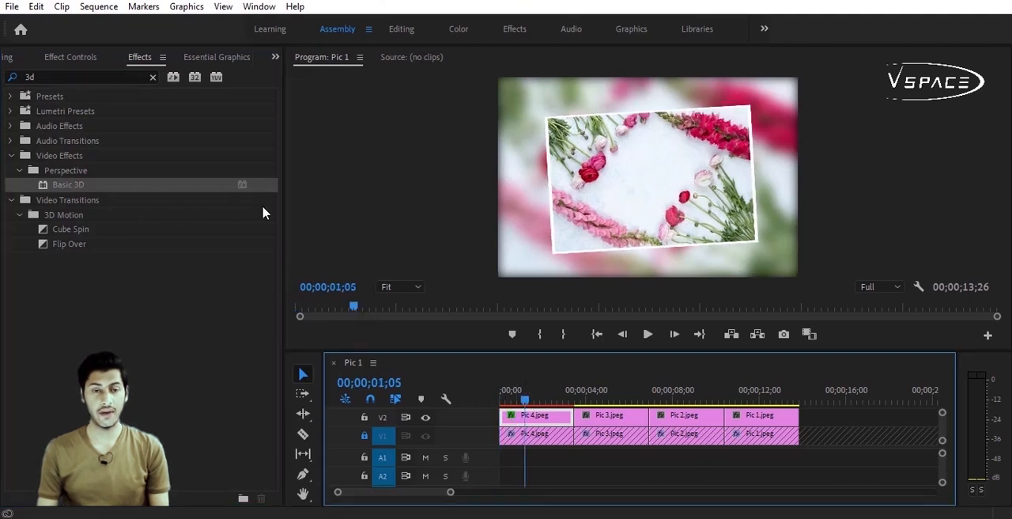
Step: Set the V2 Pic 4 clip's Basic 3D Swivel to -4° and turn on its keyframe animation
{"action": "left_click", "coordinate": [88, 59]}
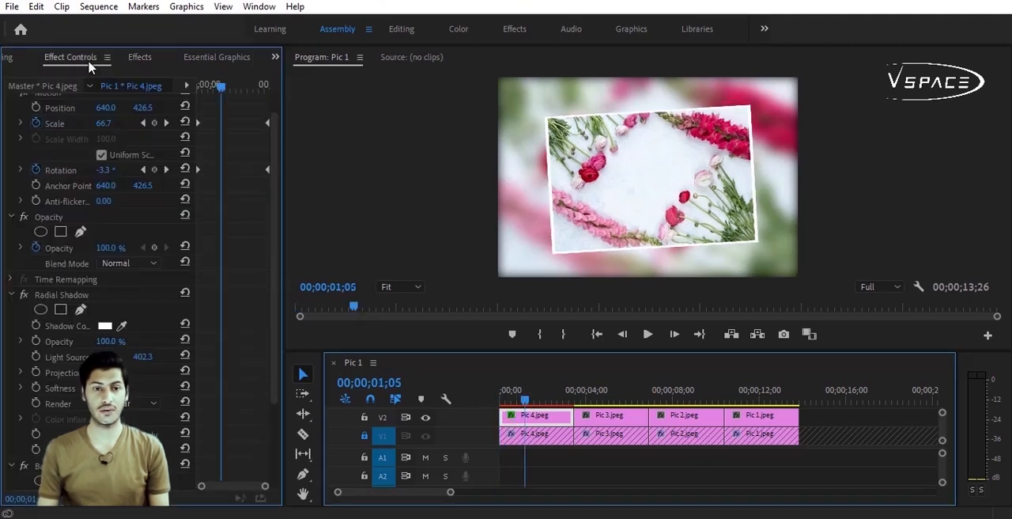
{"action": "scroll", "coordinate": [92, 237], "scroll_direction": "down", "scroll_amount": 2}
{"action": "left_click_drag", "start_coordinate": [62, 403], "coordinate": [108, 223]}
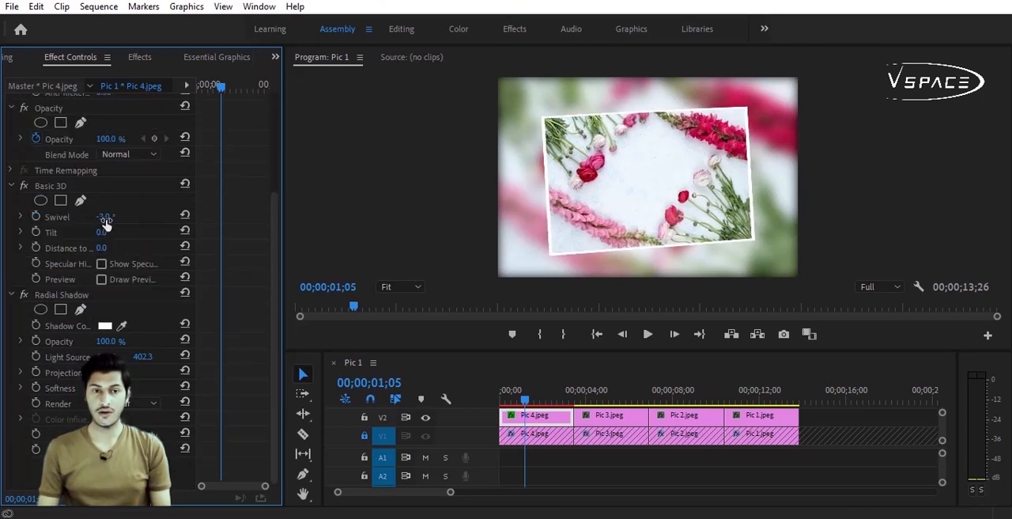
{"action": "left_click", "coordinate": [106, 222]}
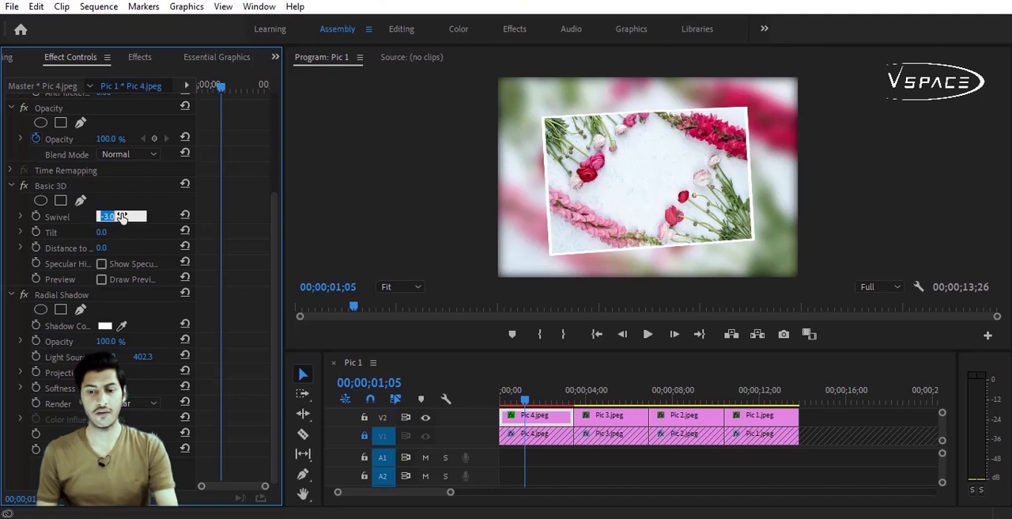
{"action": "type", "text": "-"}
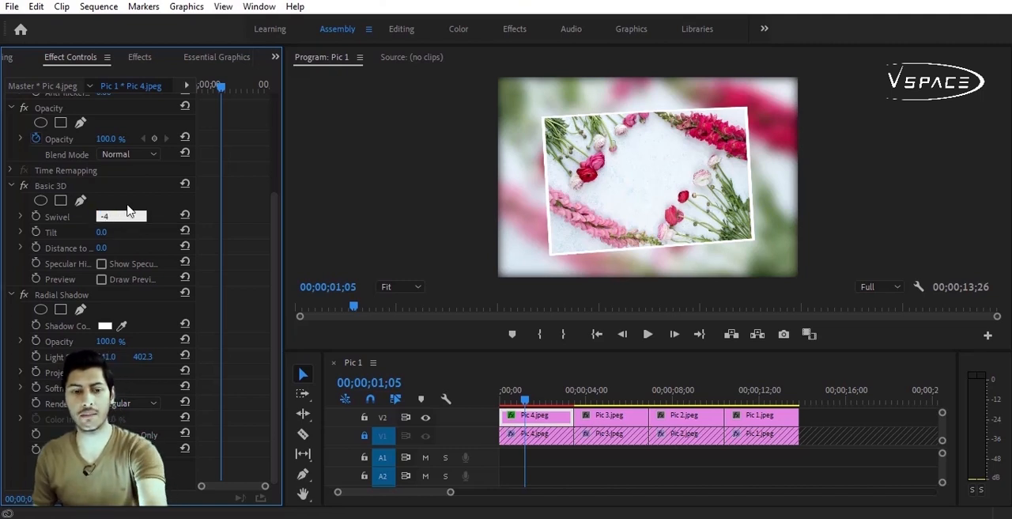
{"action": "type", "text": "4"}
{"action": "key", "text": "Return"}
{"action": "left_click", "coordinate": [34, 222]}
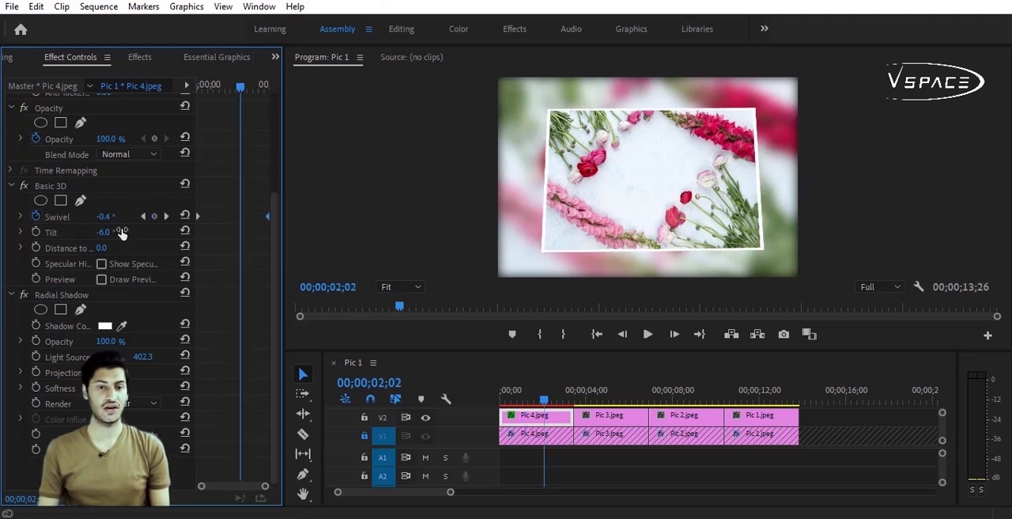
Step: Set the Basic 3D Tilt to 2°, turn on its animation, and place that keyframe at the clip's start
{"action": "left_click", "coordinate": [107, 231]}
{"action": "type", "text": "2"}
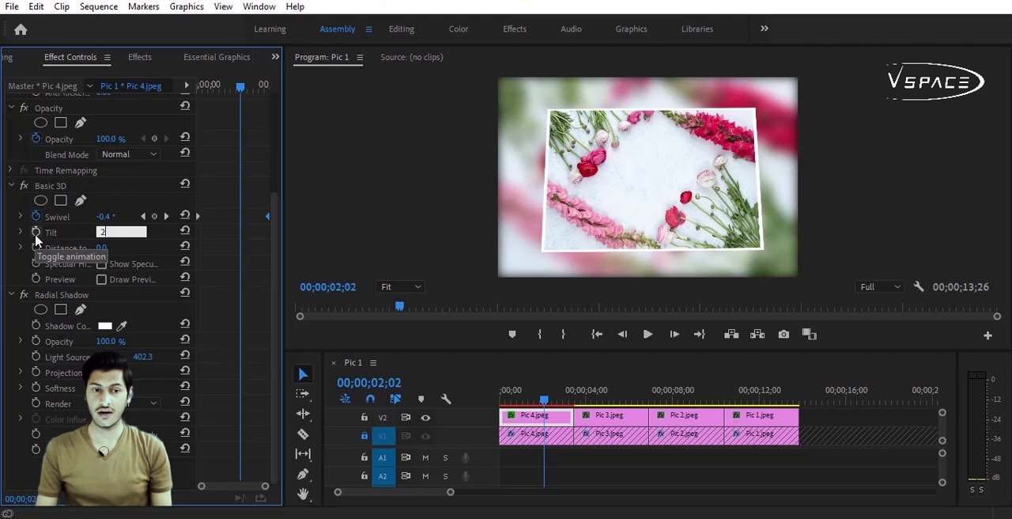
{"action": "left_click", "coordinate": [36, 231]}
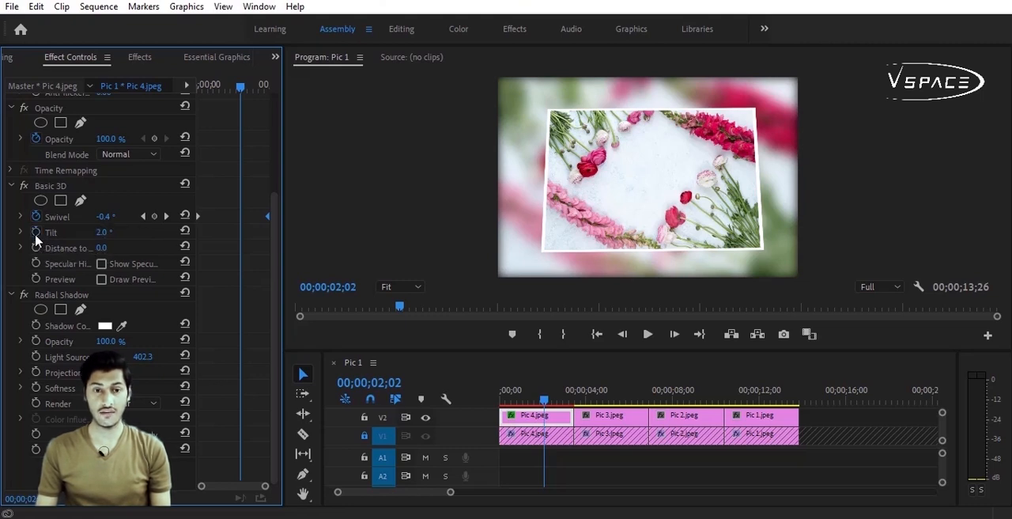
{"action": "left_click_drag", "start_coordinate": [239, 233], "coordinate": [195, 234]}
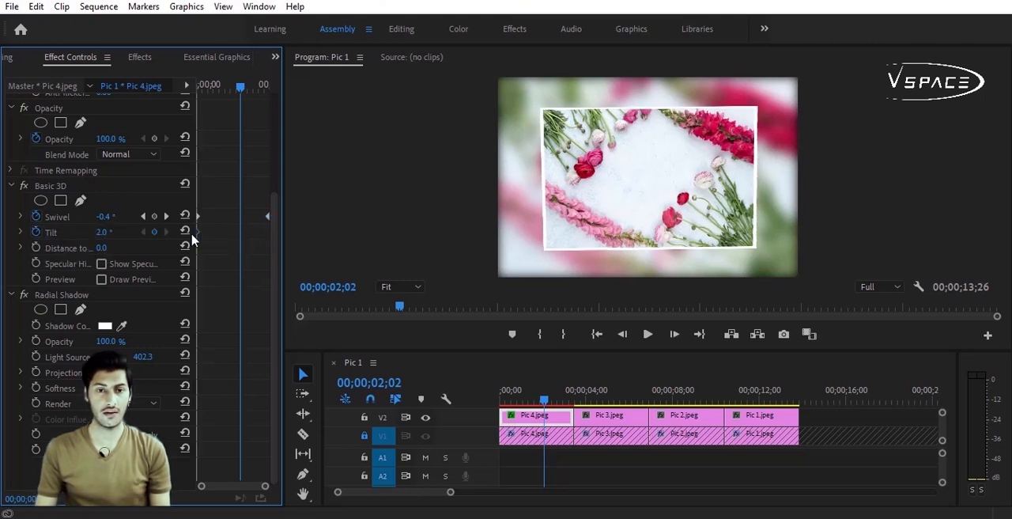
Step: Add a second Tilt keyframe of -3°, place it at the clip's end, and preview the animation from the start
{"action": "left_click", "coordinate": [104, 232]}
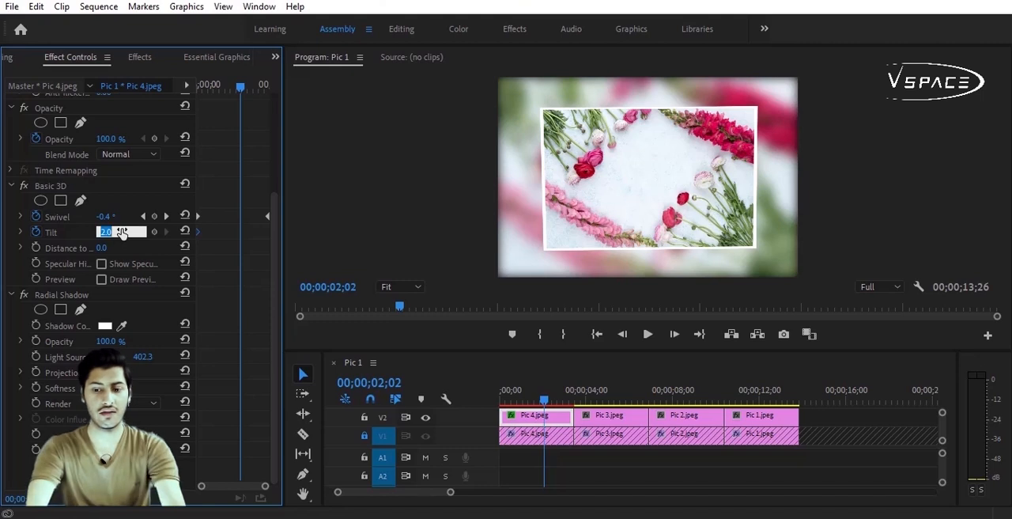
{"action": "type", "text": "-3"}
{"action": "key", "text": "Return"}
{"action": "left_click", "coordinate": [239, 233]}
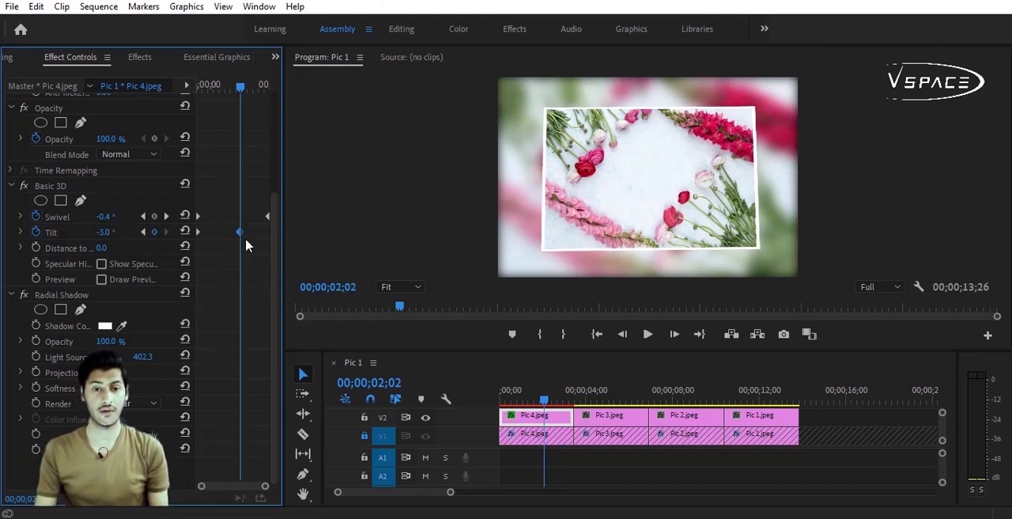
{"action": "key", "text": "Home"}
{"action": "left_click", "coordinate": [647, 334]}
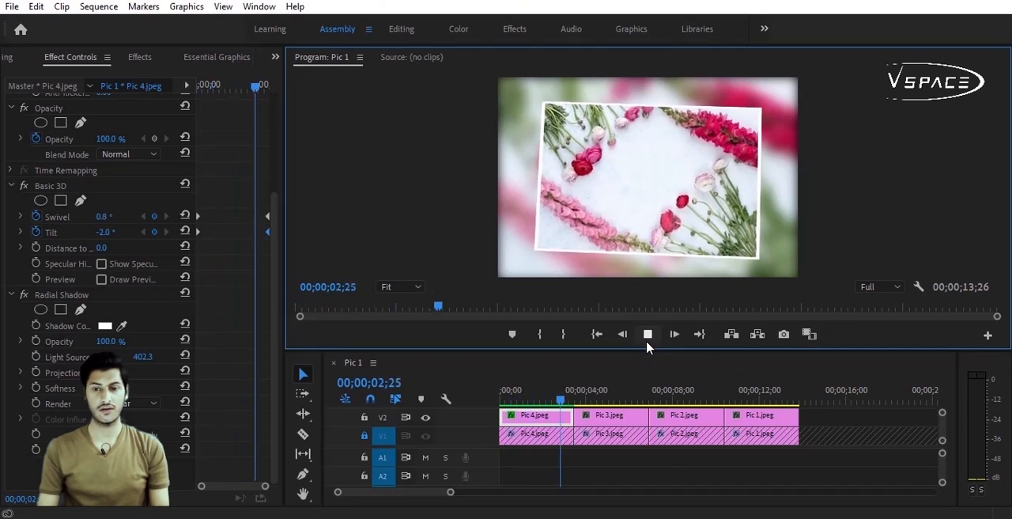
{"action": "left_click", "coordinate": [647, 341]}
Step: Widen the keyframe area and apply Ease In to the starting Scale, Rotation, Swivel and Tilt keyframes of the V2 Pic 4 clip
{"action": "left_click_drag", "start_coordinate": [285, 305], "coordinate": [372, 304]}
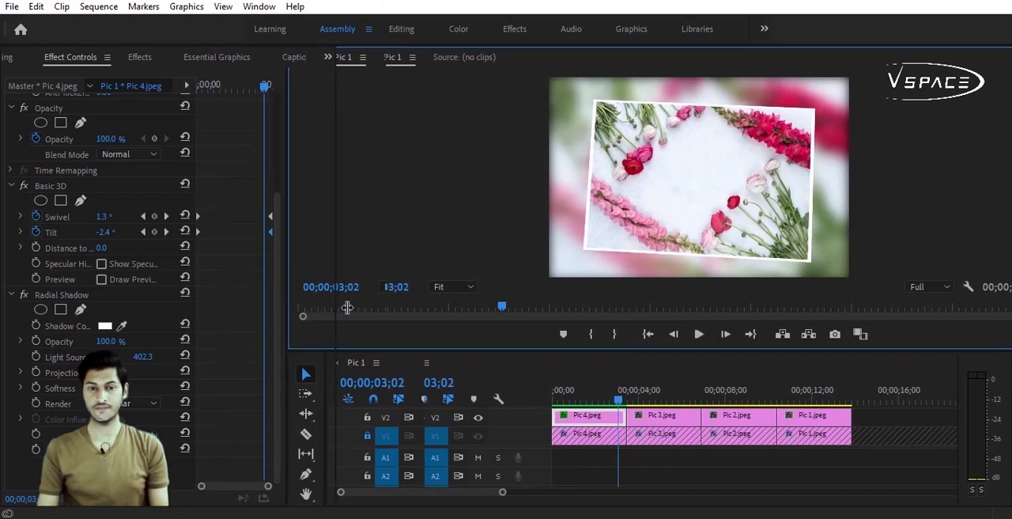
{"action": "scroll", "coordinate": [284, 166], "scroll_direction": "up", "scroll_amount": 3}
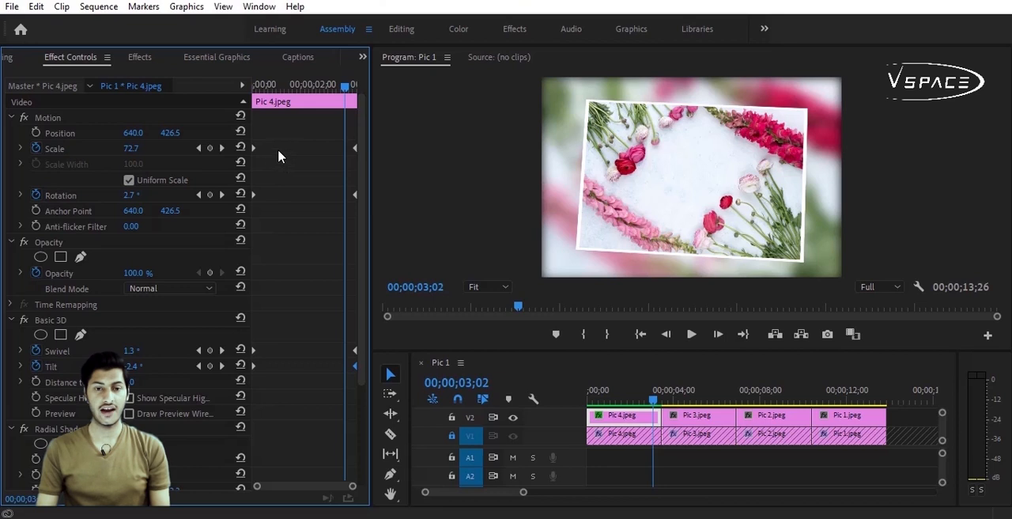
{"action": "left_click_drag", "start_coordinate": [269, 147], "coordinate": [250, 369]}
{"action": "right_click", "coordinate": [253, 365]}
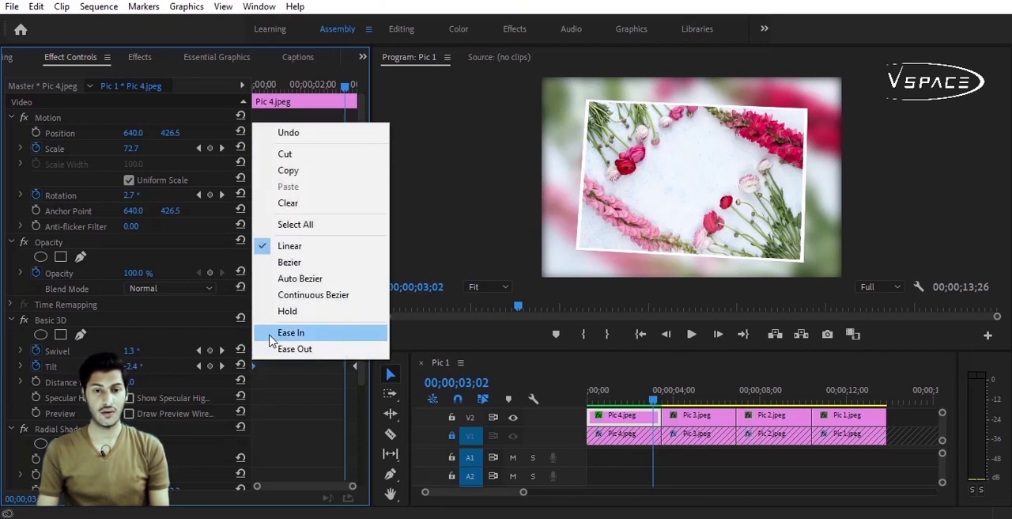
{"action": "left_click", "coordinate": [273, 340]}
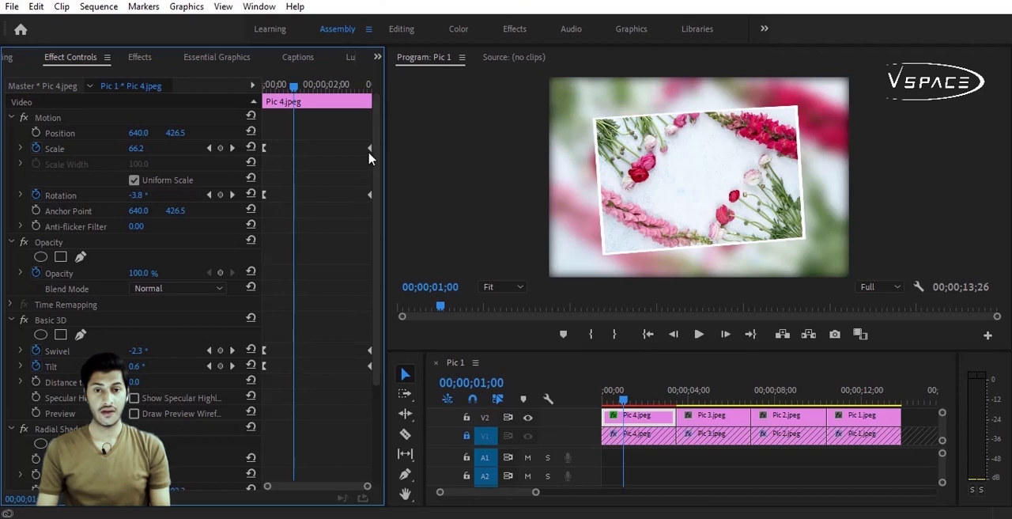
Step: Apply Ease Out to the ending Scale, Rotation, Swivel and Tilt keyframes and return to the sequence start
{"action": "right_click", "coordinate": [370, 150]}
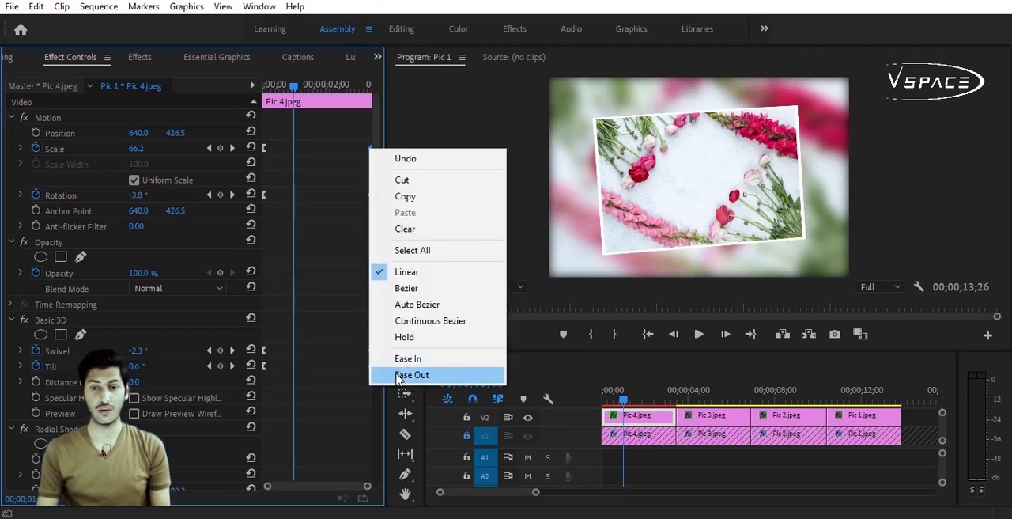
{"action": "left_click", "coordinate": [400, 377]}
{"action": "right_click", "coordinate": [369, 195]}
{"action": "left_click", "coordinate": [403, 481]}
{"action": "right_click", "coordinate": [370, 352]}
{"action": "left_click", "coordinate": [411, 341]}
{"action": "right_click", "coordinate": [370, 366]}
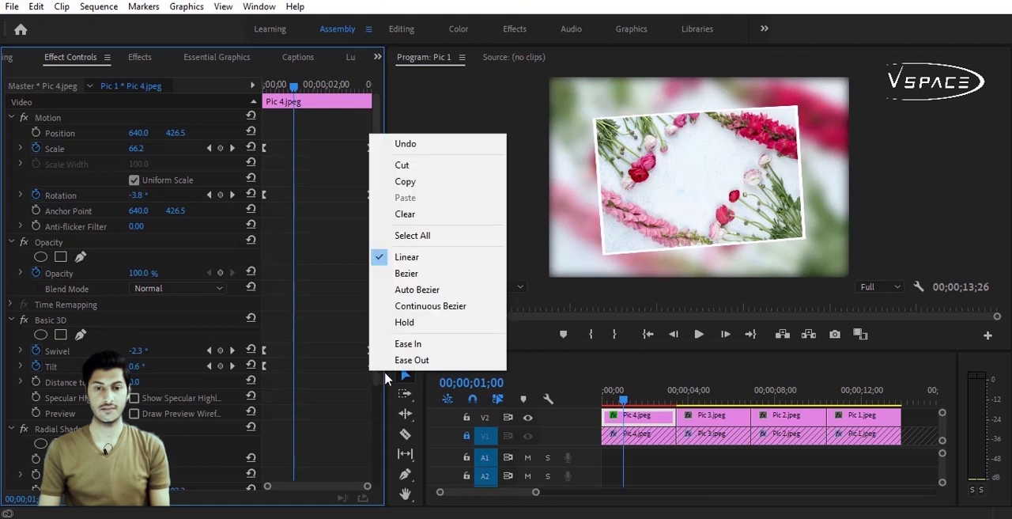
{"action": "left_click", "coordinate": [407, 360]}
{"action": "key", "text": "Home"}
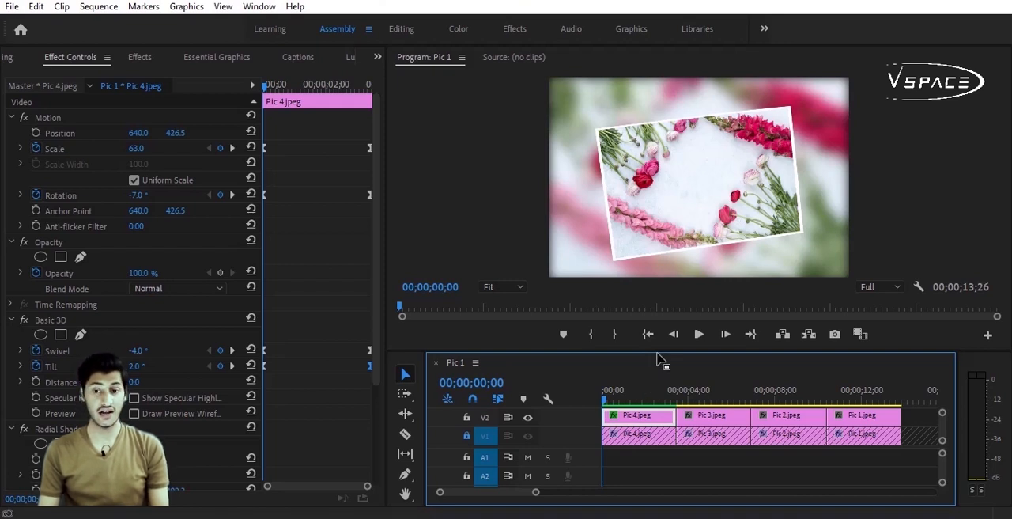
Step: Copy the V2 Pic 4 clip and paste its Motion, Opacity, Basic 3D and Radial Shadow attributes onto Pic 3, Pic 2 and Pic 1 on V2
{"action": "left_click_drag", "start_coordinate": [656, 357], "coordinate": [656, 316]}
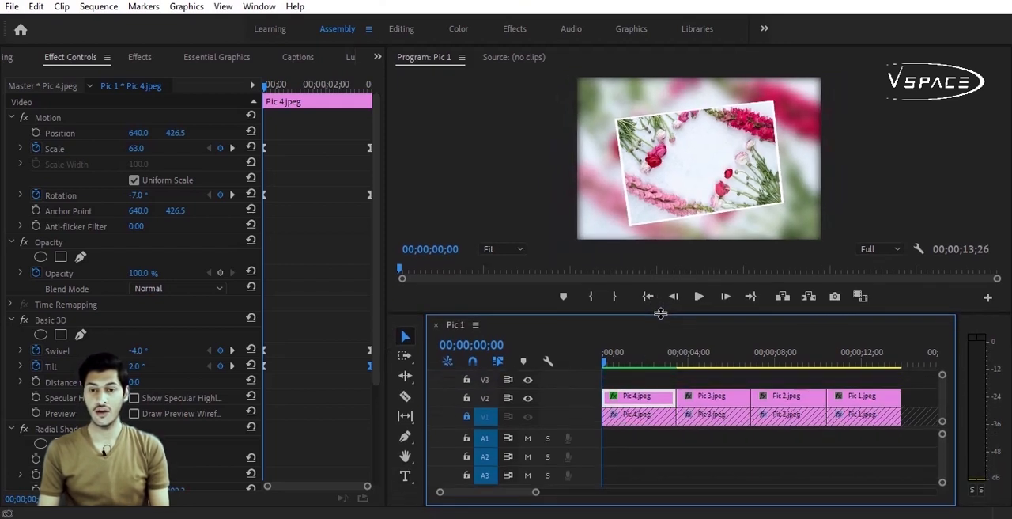
{"action": "right_click", "coordinate": [645, 399]}
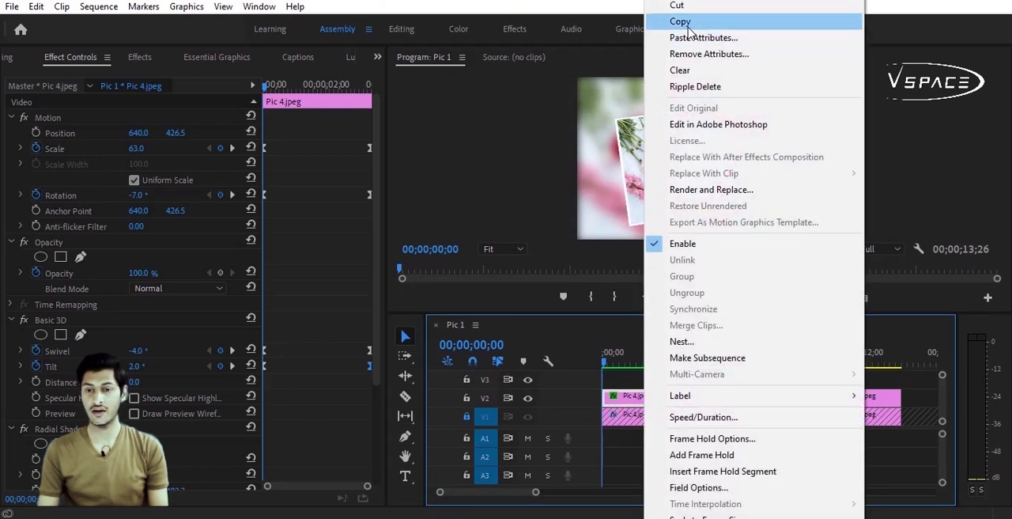
{"action": "left_click", "coordinate": [680, 21]}
{"action": "left_click_drag", "start_coordinate": [915, 388], "coordinate": [719, 405]}
{"action": "right_click", "coordinate": [720, 404]}
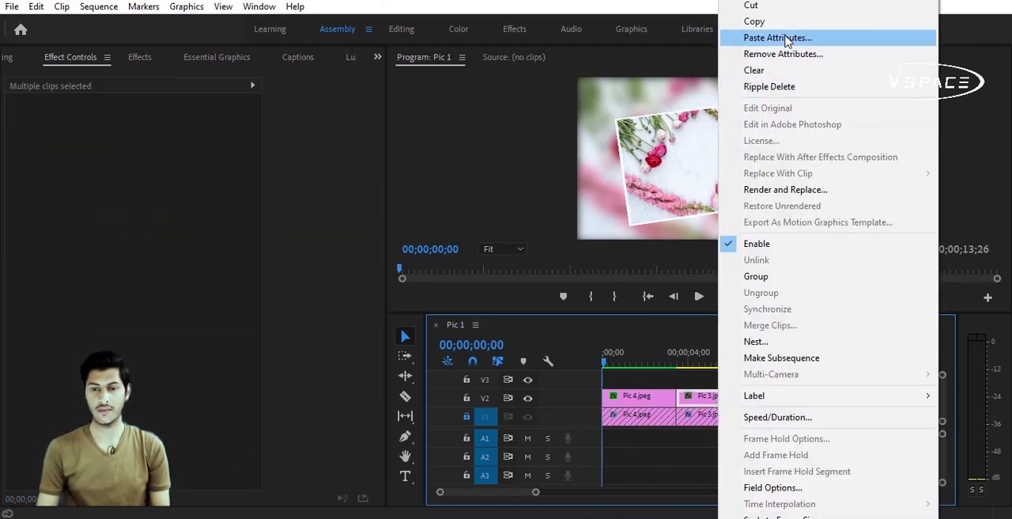
{"action": "left_click", "coordinate": [785, 39]}
{"action": "left_click", "coordinate": [539, 496]}
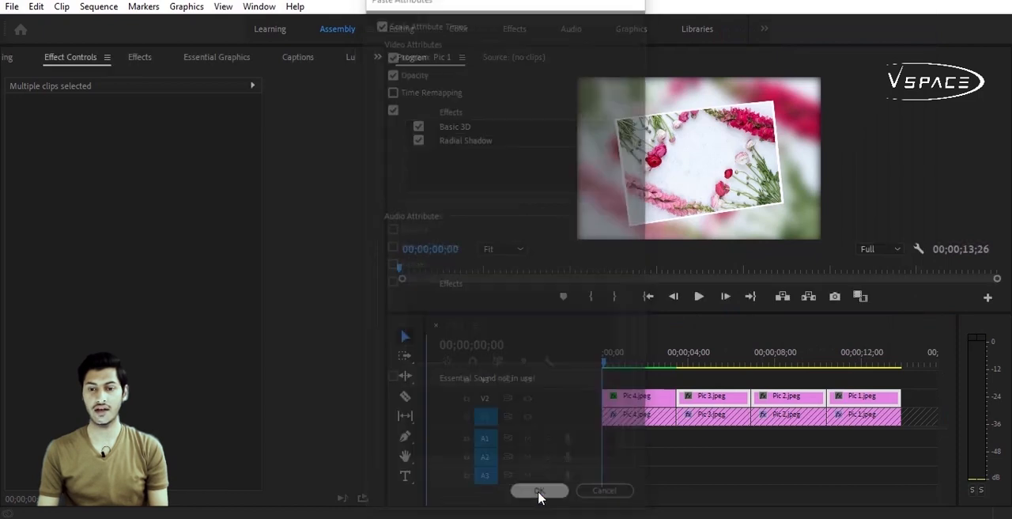
Step: Play back the sequence to check the picture animations and the cuts between the clips
{"action": "left_click", "coordinate": [698, 325]}
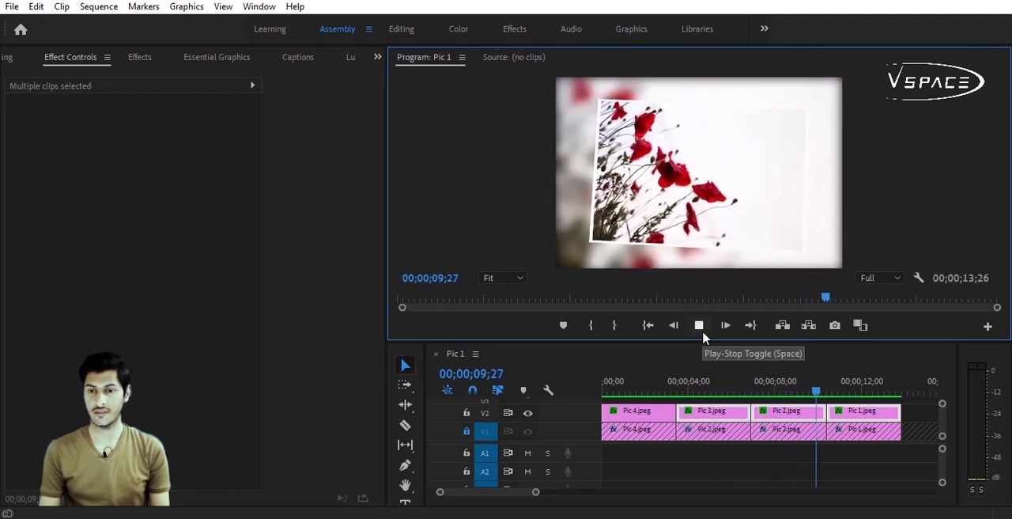
{"action": "left_click", "coordinate": [673, 388]}
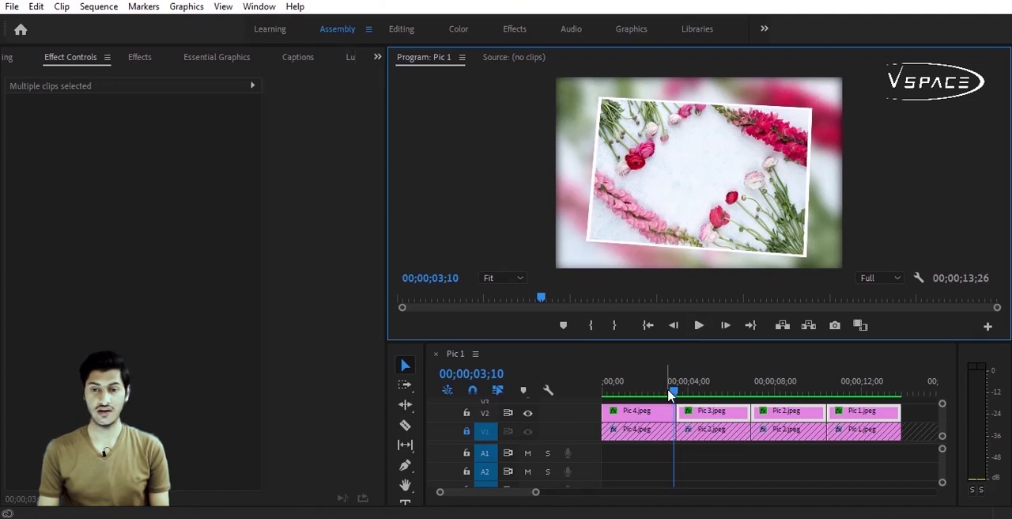
{"action": "left_click", "coordinate": [699, 324]}
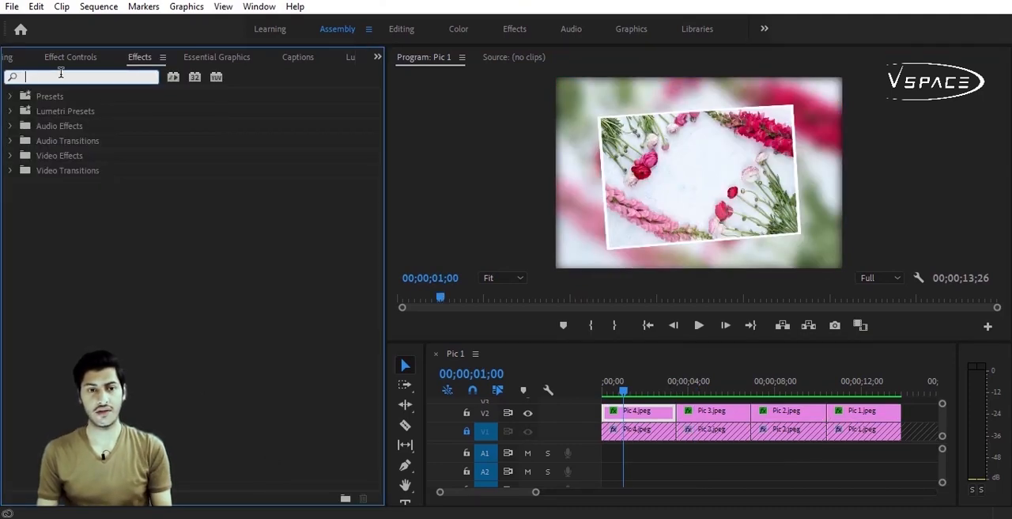
Step: Unlock V1 and apply the Band Slide transition between Pic 4 and Pic 3 on both V2 and V1
{"action": "type", "text": "slide"}
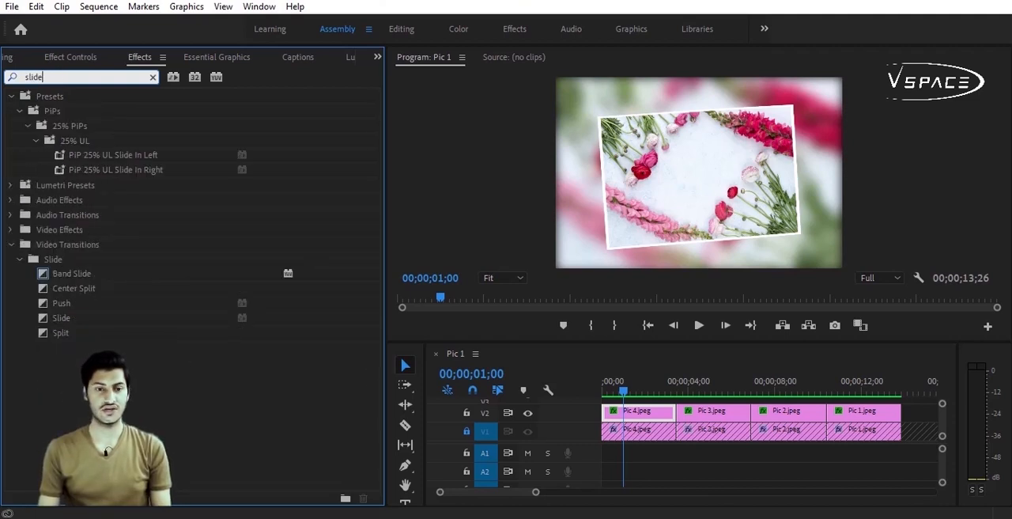
{"action": "left_click", "coordinate": [466, 431]}
{"action": "left_click", "coordinate": [174, 418]}
{"action": "left_click_drag", "start_coordinate": [68, 284], "coordinate": [674, 411]}
{"action": "left_click_drag", "start_coordinate": [58, 278], "coordinate": [684, 439]}
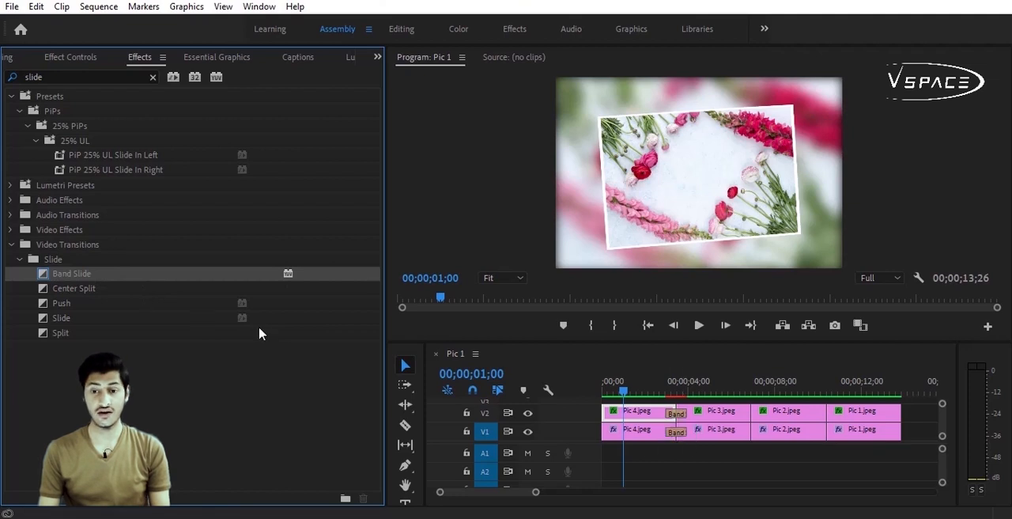
Step: Apply the Center Split transition between Pic 3 and Pic 2 on both V2 and V1
{"action": "left_click", "coordinate": [70, 294]}
{"action": "left_click_drag", "start_coordinate": [70, 294], "coordinate": [755, 416]}
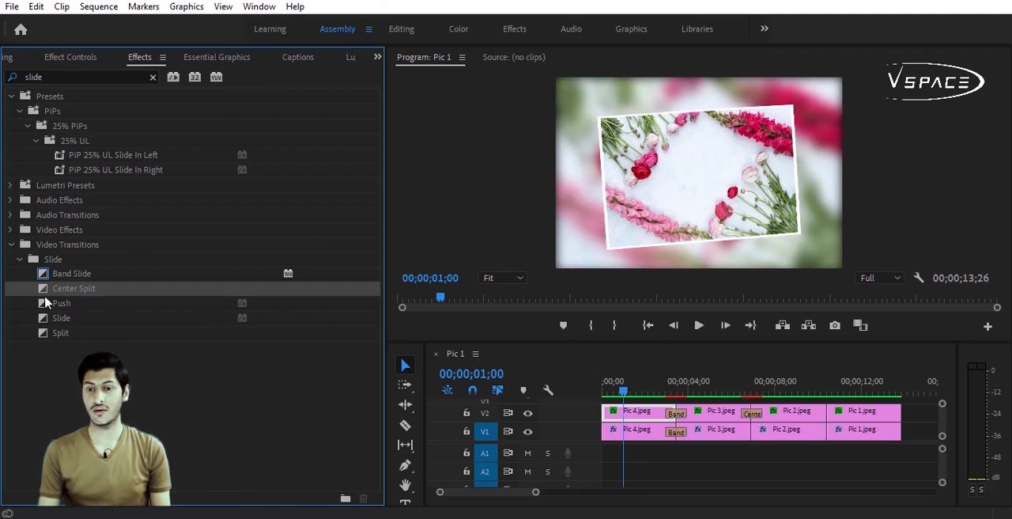
{"action": "left_click_drag", "start_coordinate": [66, 297], "coordinate": [753, 432]}
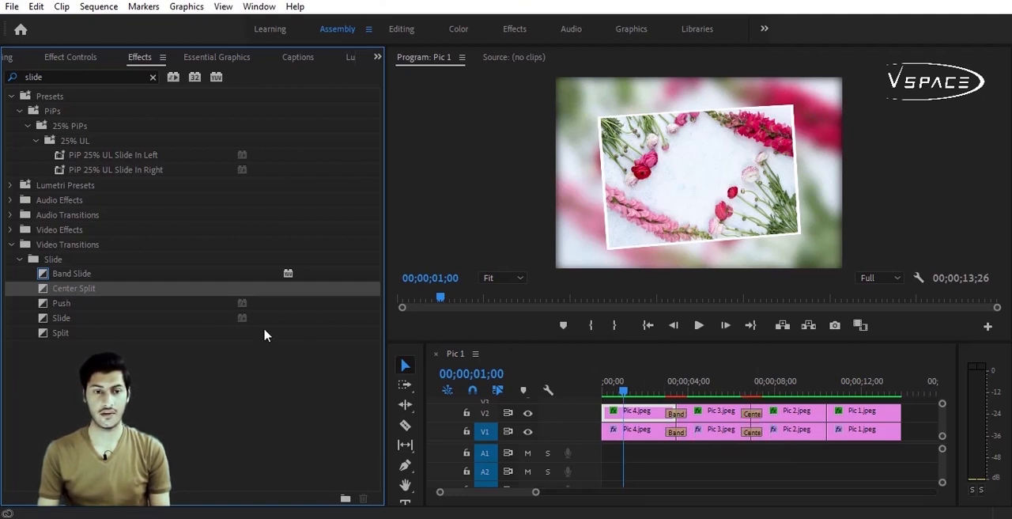
Step: Apply the Slide transition between Pic 2 and Pic 1 on both V2 and V1, and preview the sequence
{"action": "left_click_drag", "start_coordinate": [54, 320], "coordinate": [829, 416]}
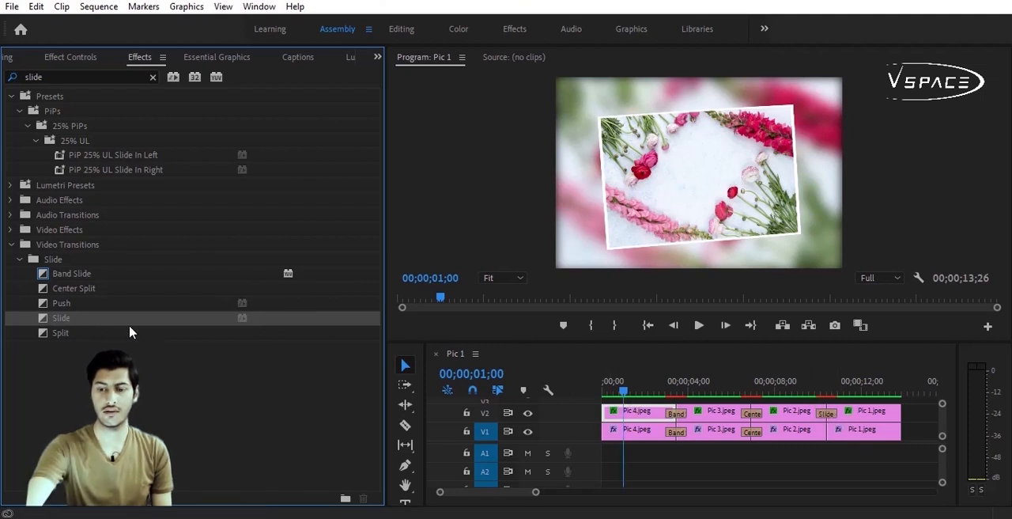
{"action": "left_click_drag", "start_coordinate": [61, 318], "coordinate": [827, 438]}
{"action": "left_click_drag", "start_coordinate": [827, 437], "coordinate": [827, 433]}
{"action": "left_click", "coordinate": [695, 327]}
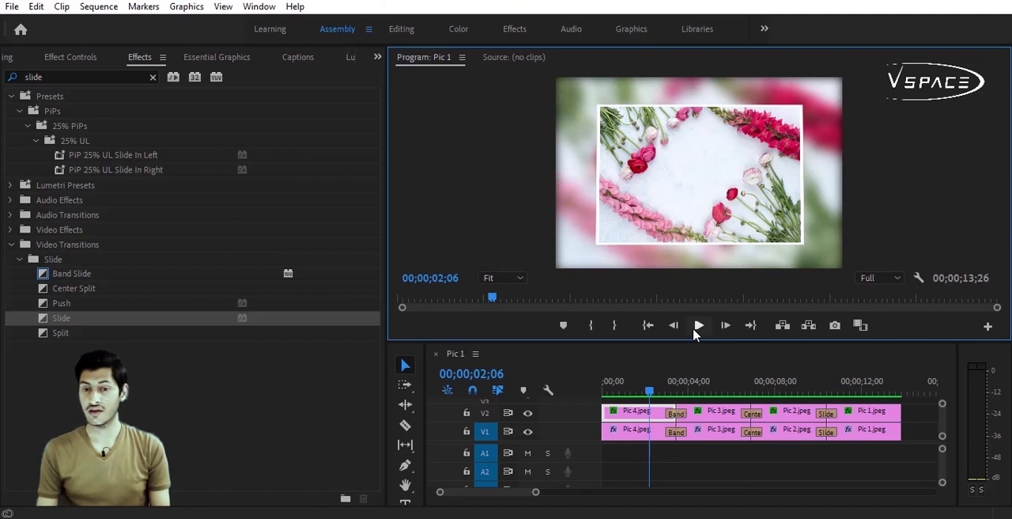
{"action": "left_click", "coordinate": [698, 327]}
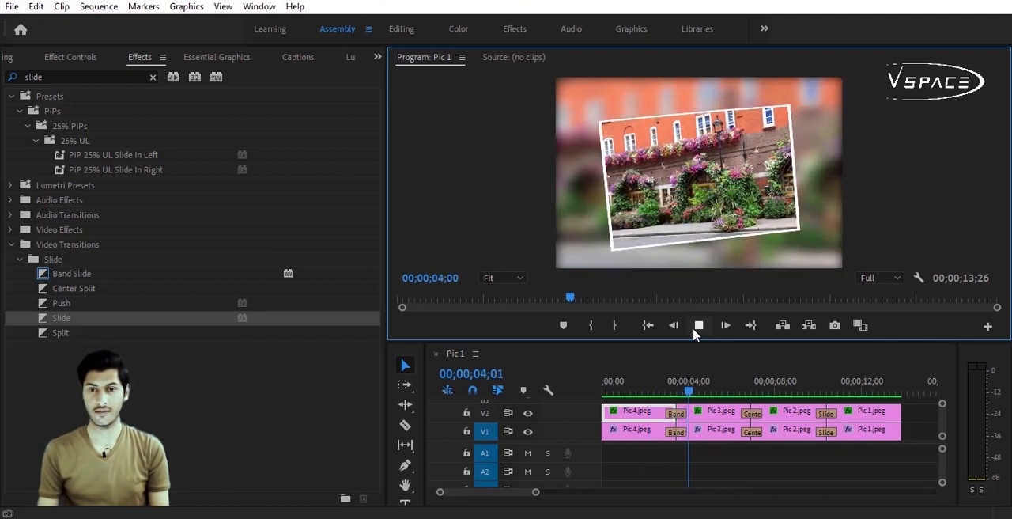